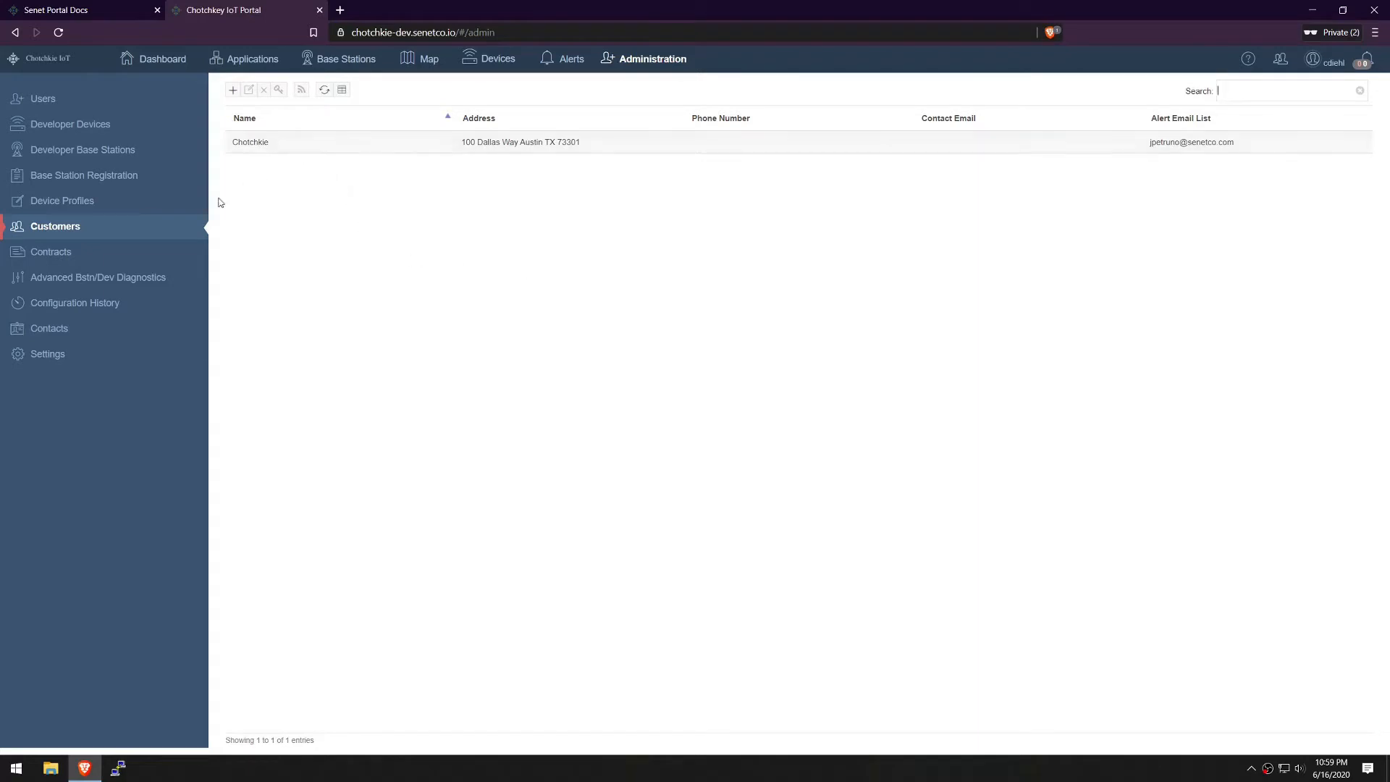
# Start a new customer from the Customers list with the + button
pyautogui.click(232, 92)
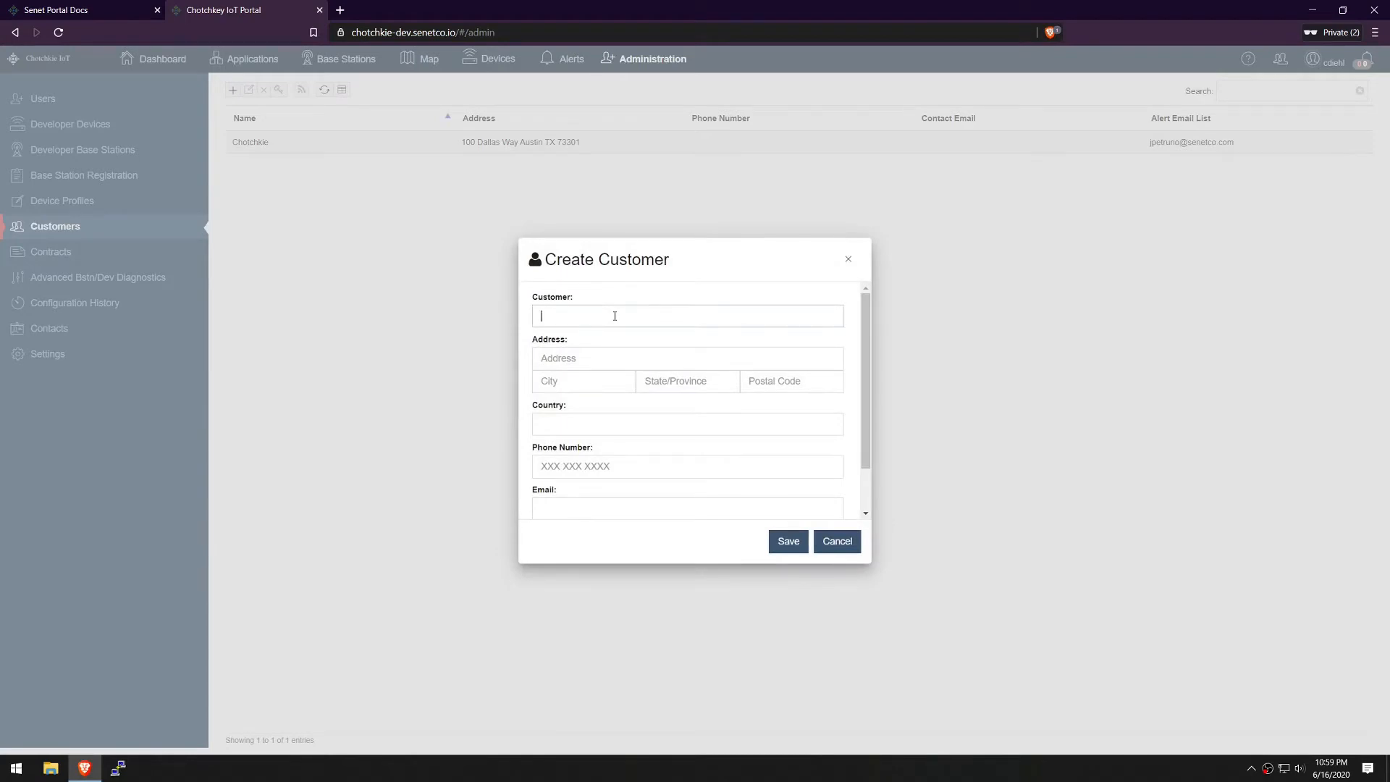
# Enter customer name ACME with its street address, city, state and postal code
pyautogui.write('ACME')
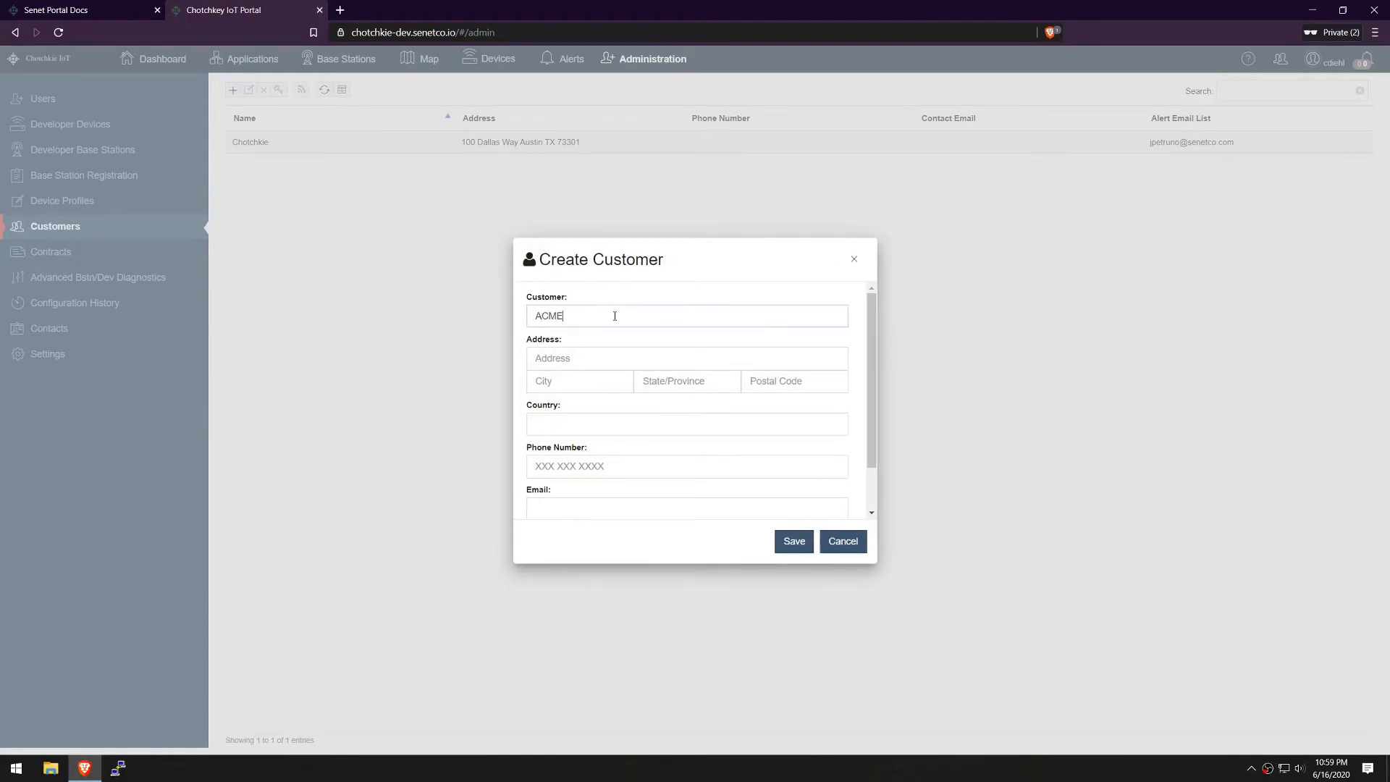
pyautogui.click(614, 358)
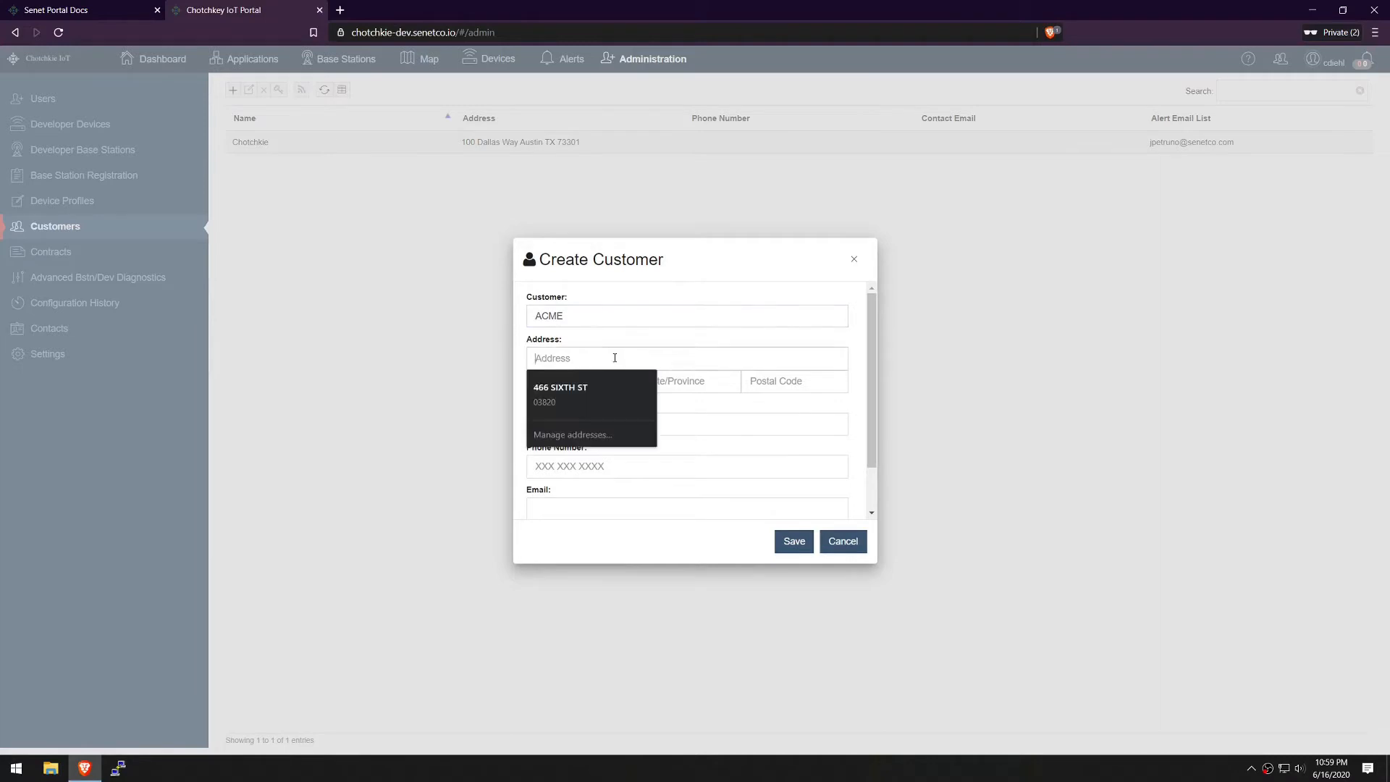
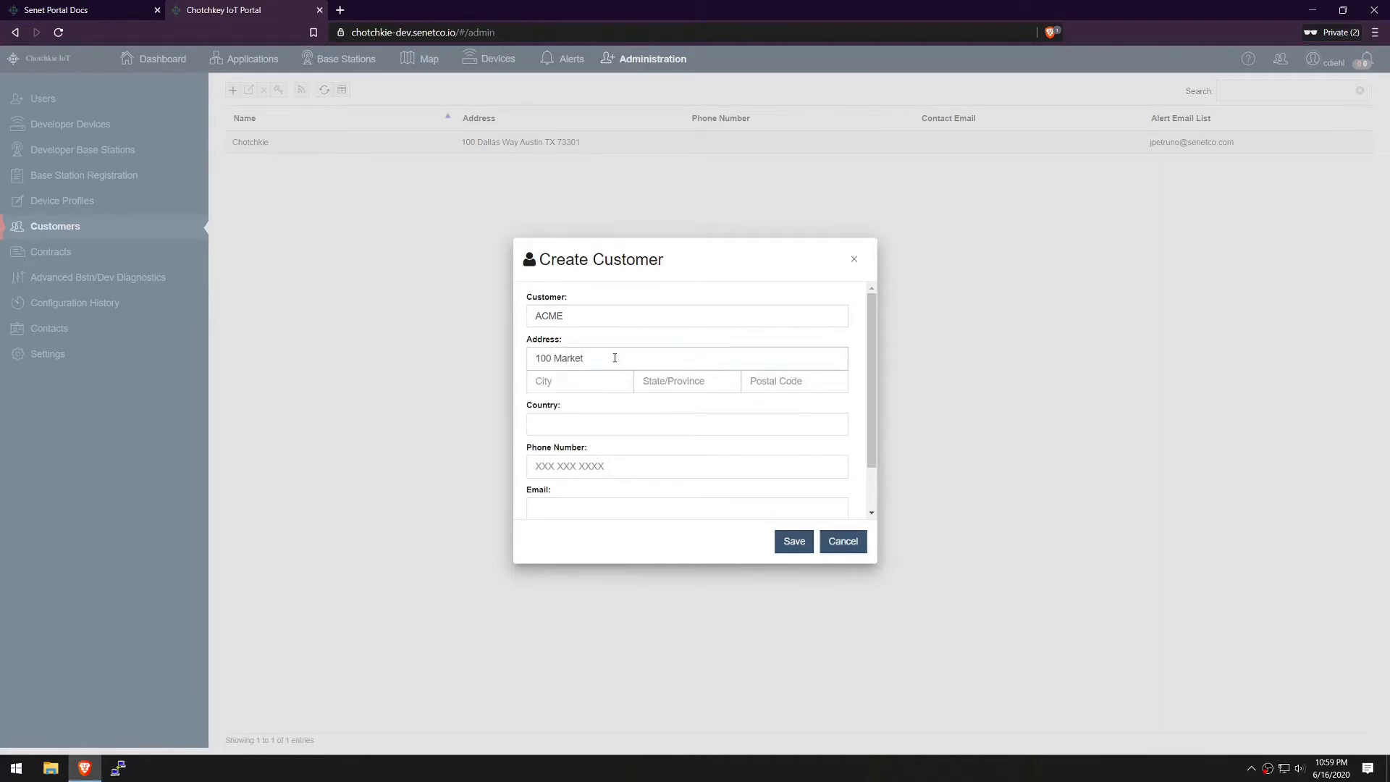
pyautogui.press('Tab')
pyautogui.press('Tab')
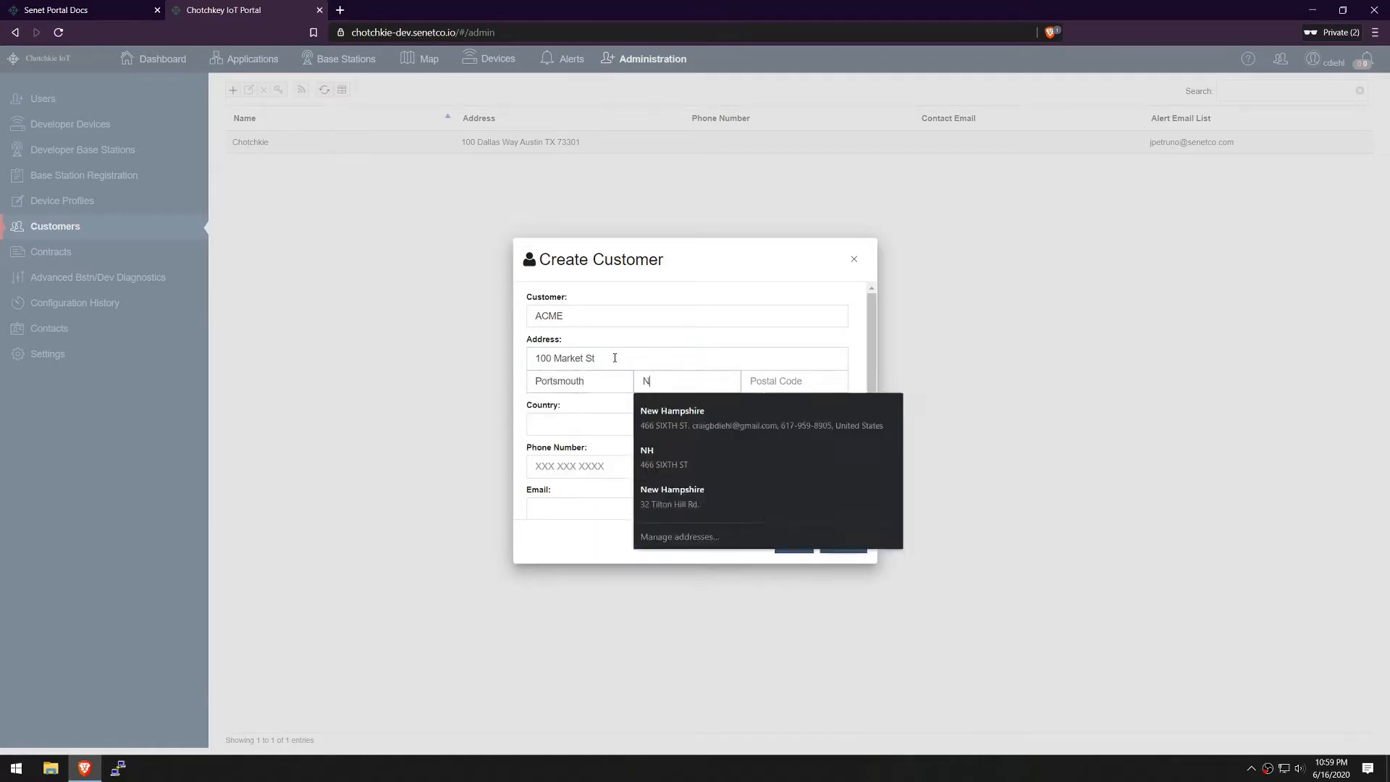
pyautogui.press('Tab')
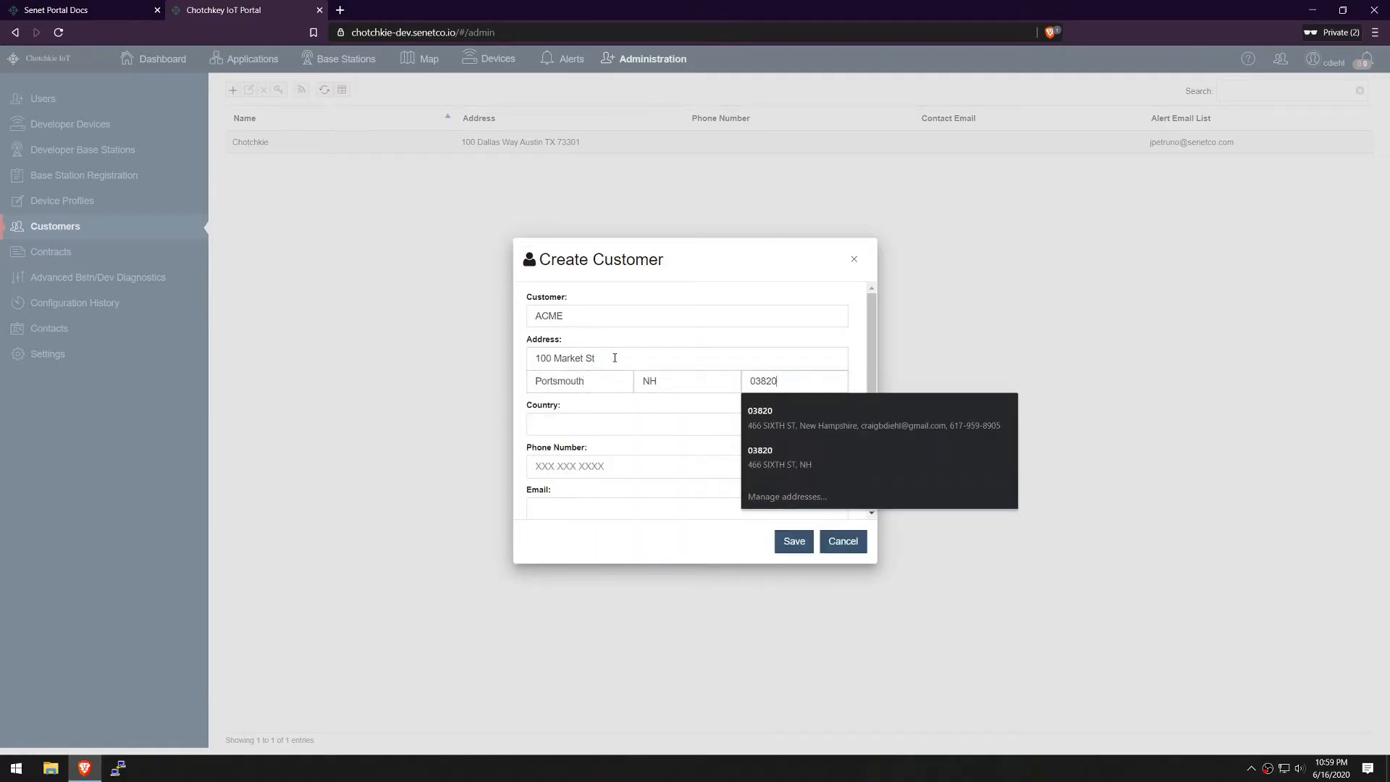
pyautogui.press('Tab')
# Add country US, the phone number, contact and alert e-mails, and save the customer
pyautogui.write('US')
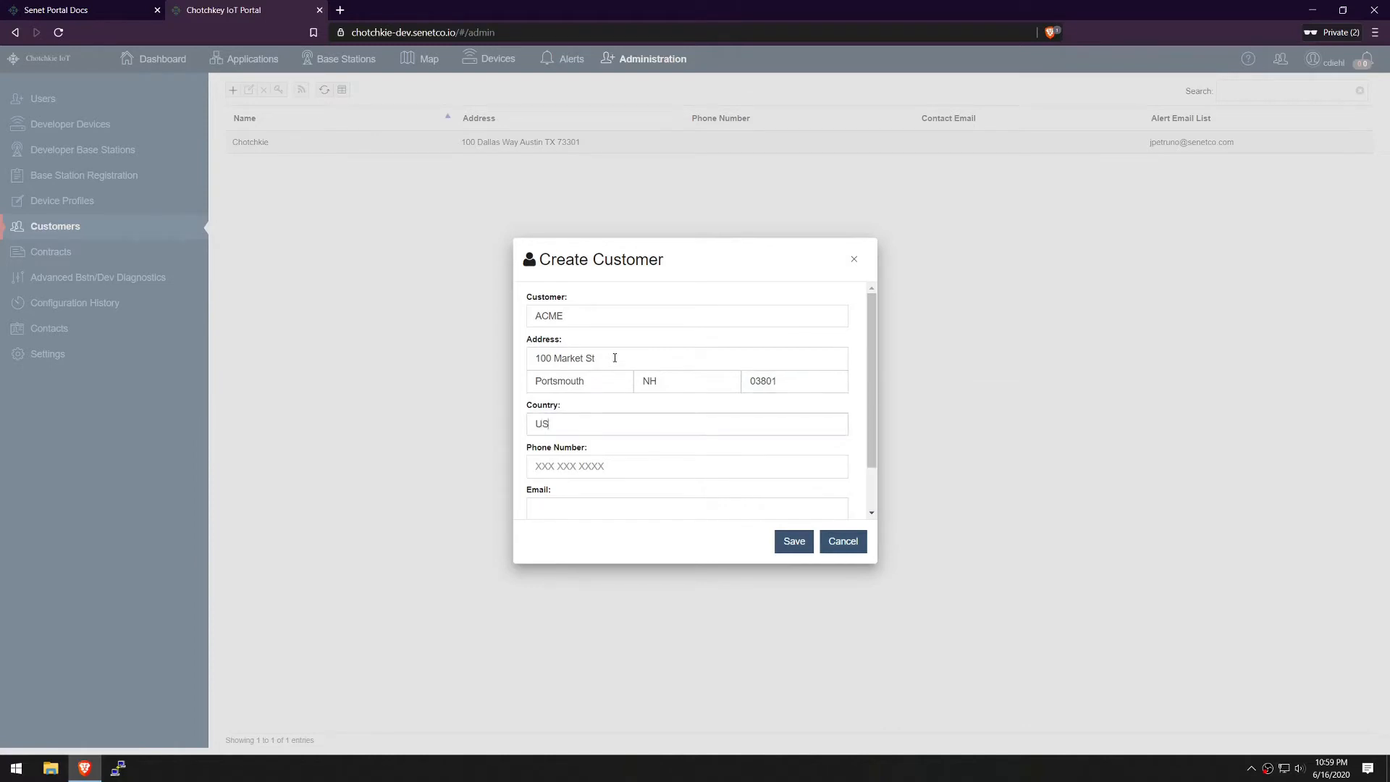
pyautogui.write('55')
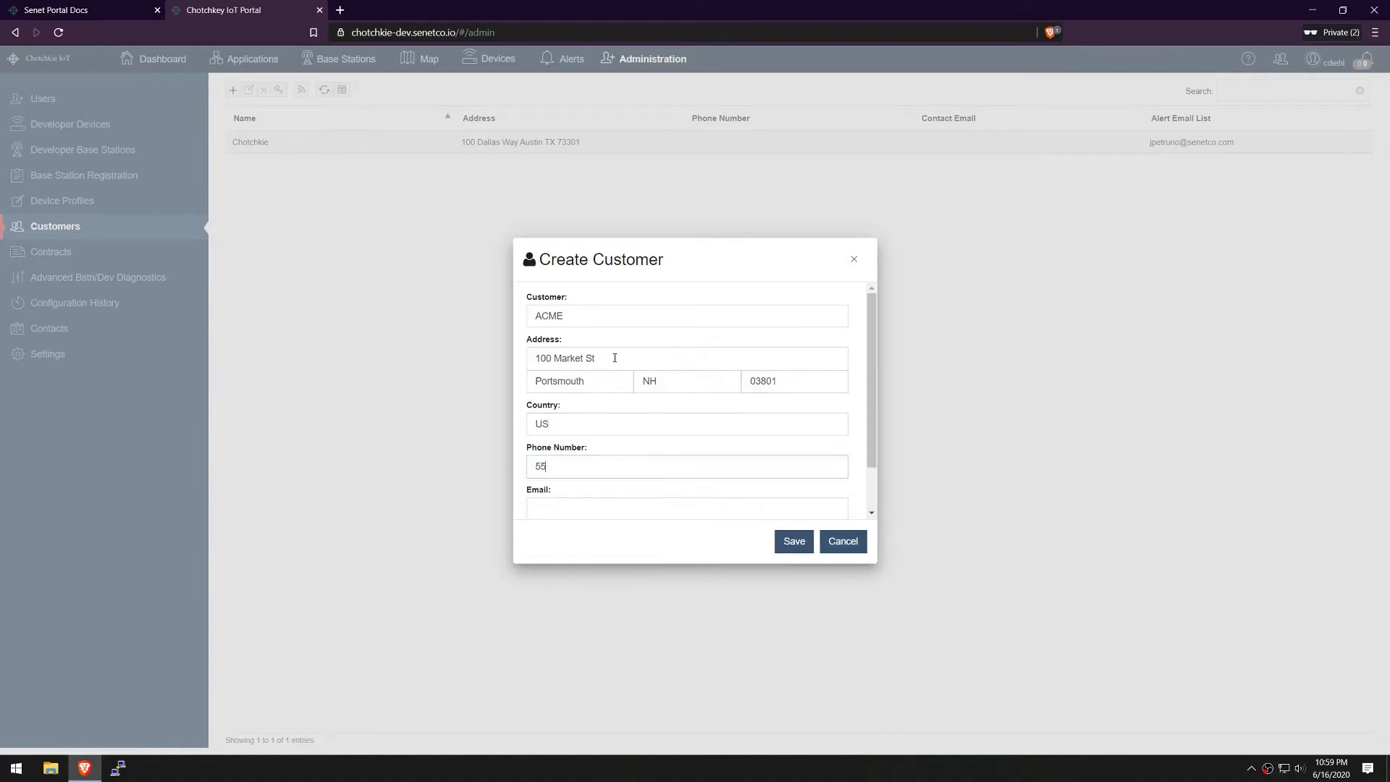
pyautogui.write('555555555')
pyautogui.press('Tab')
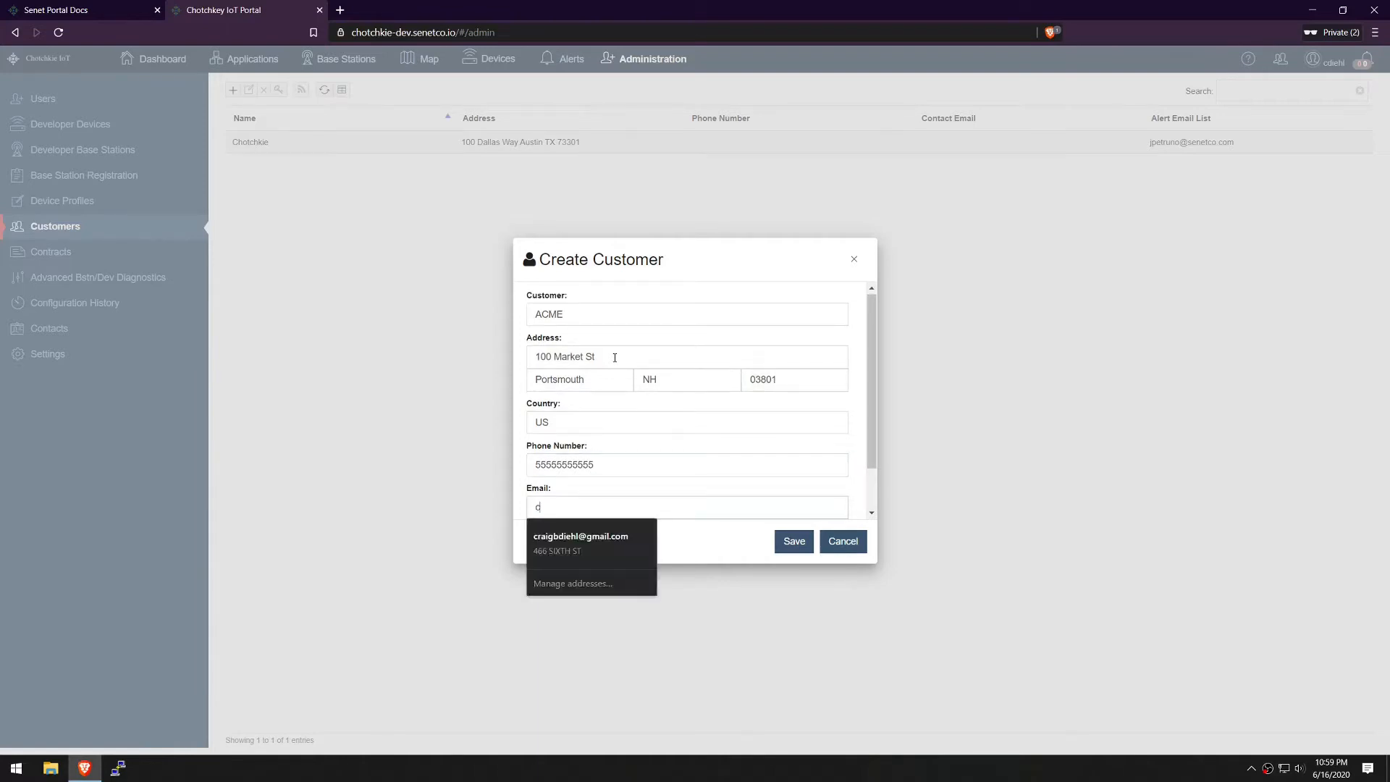
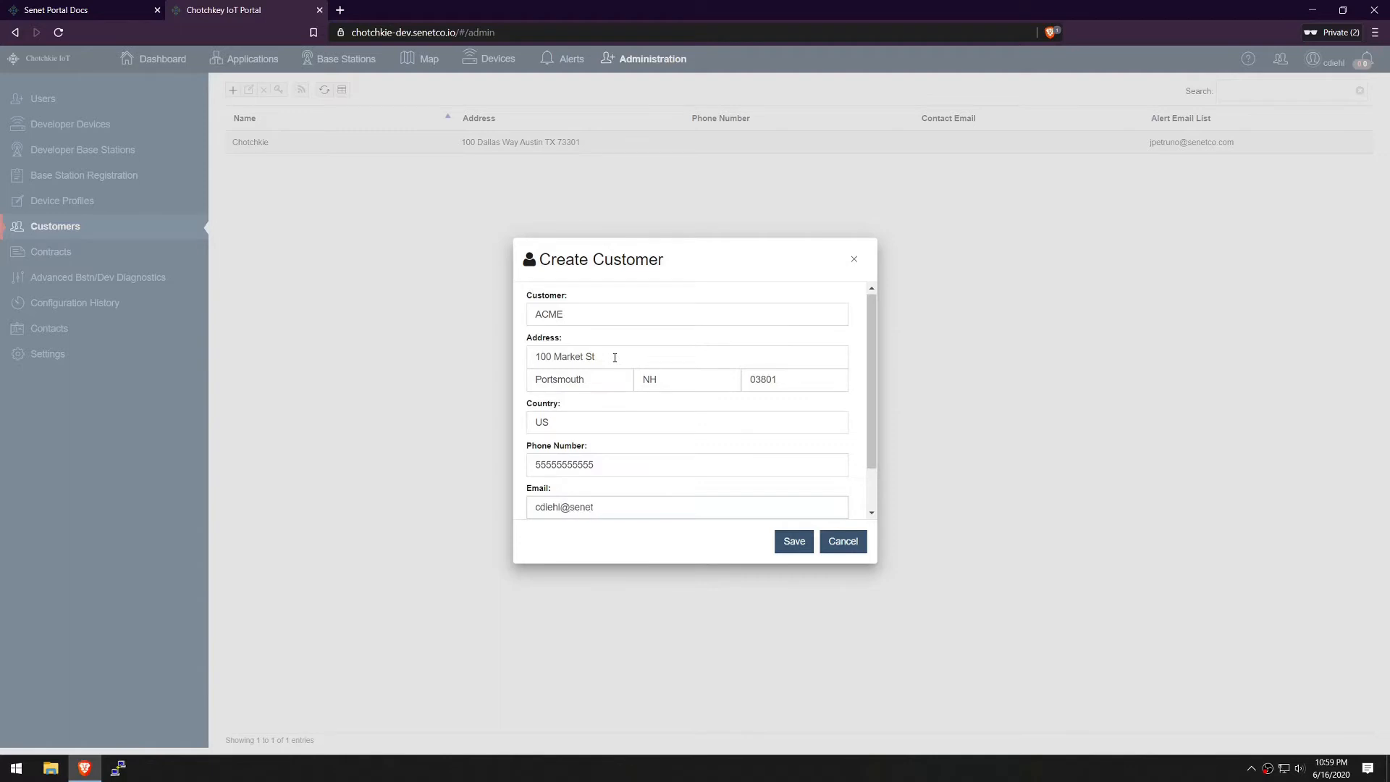
pyautogui.press('Tab')
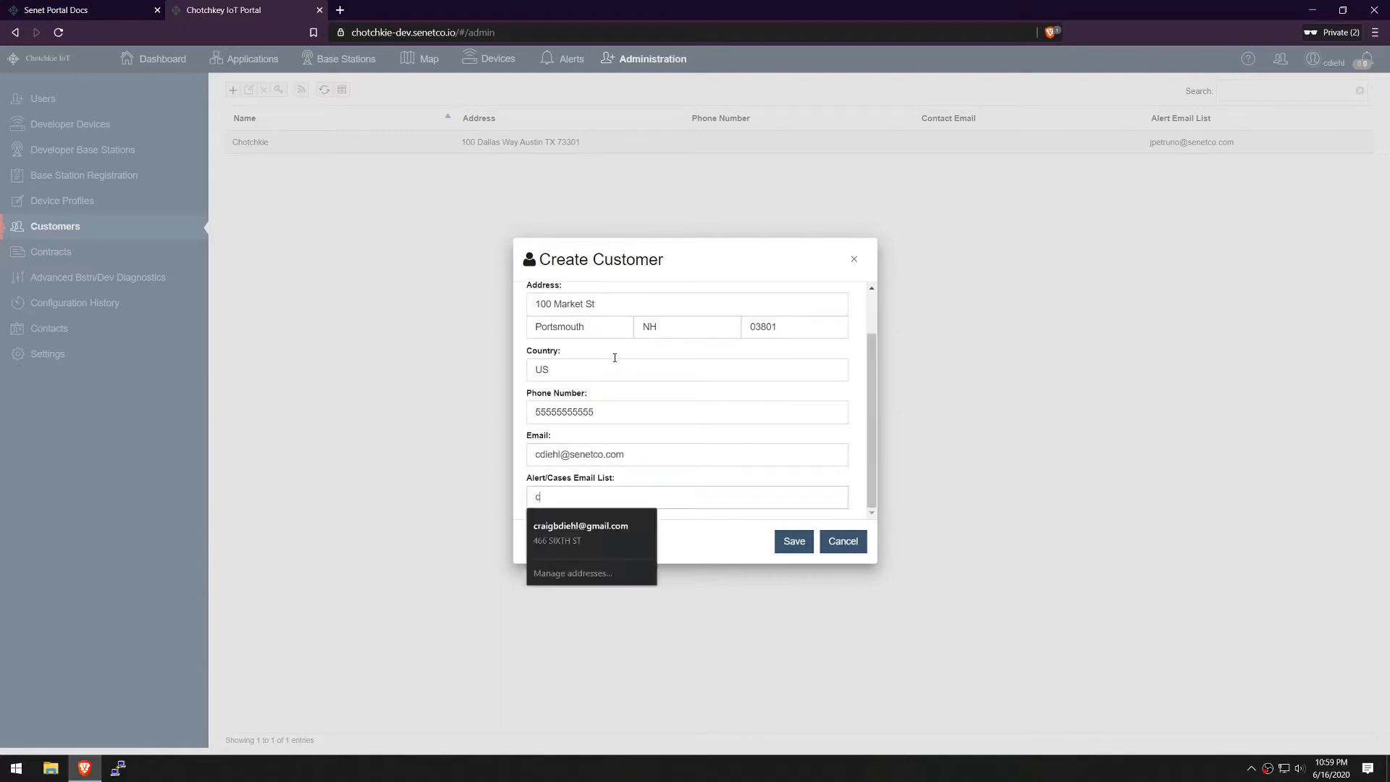
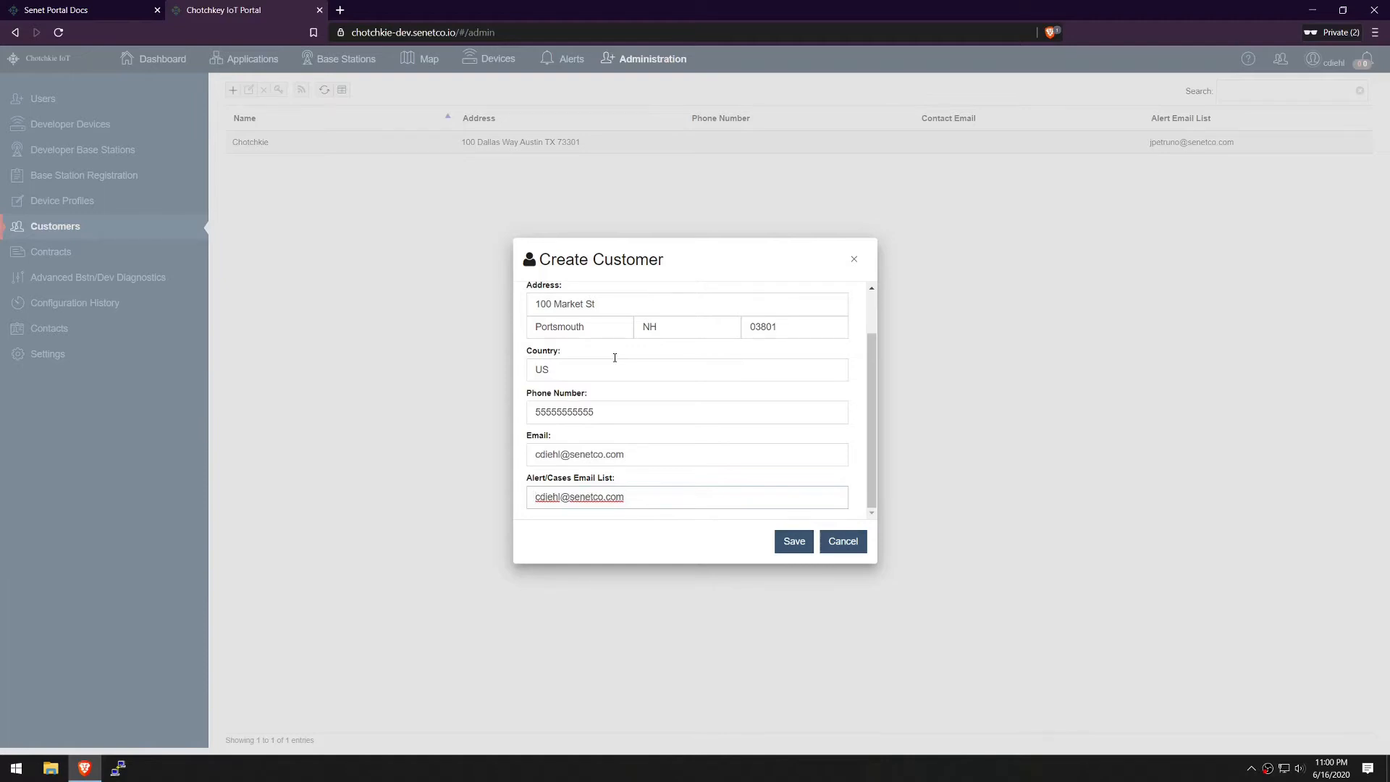
pyautogui.write('support')
pyautogui.hotkey('shift', 'Home')
pyautogui.press('BackSpace')
pyautogui.click(796, 541)
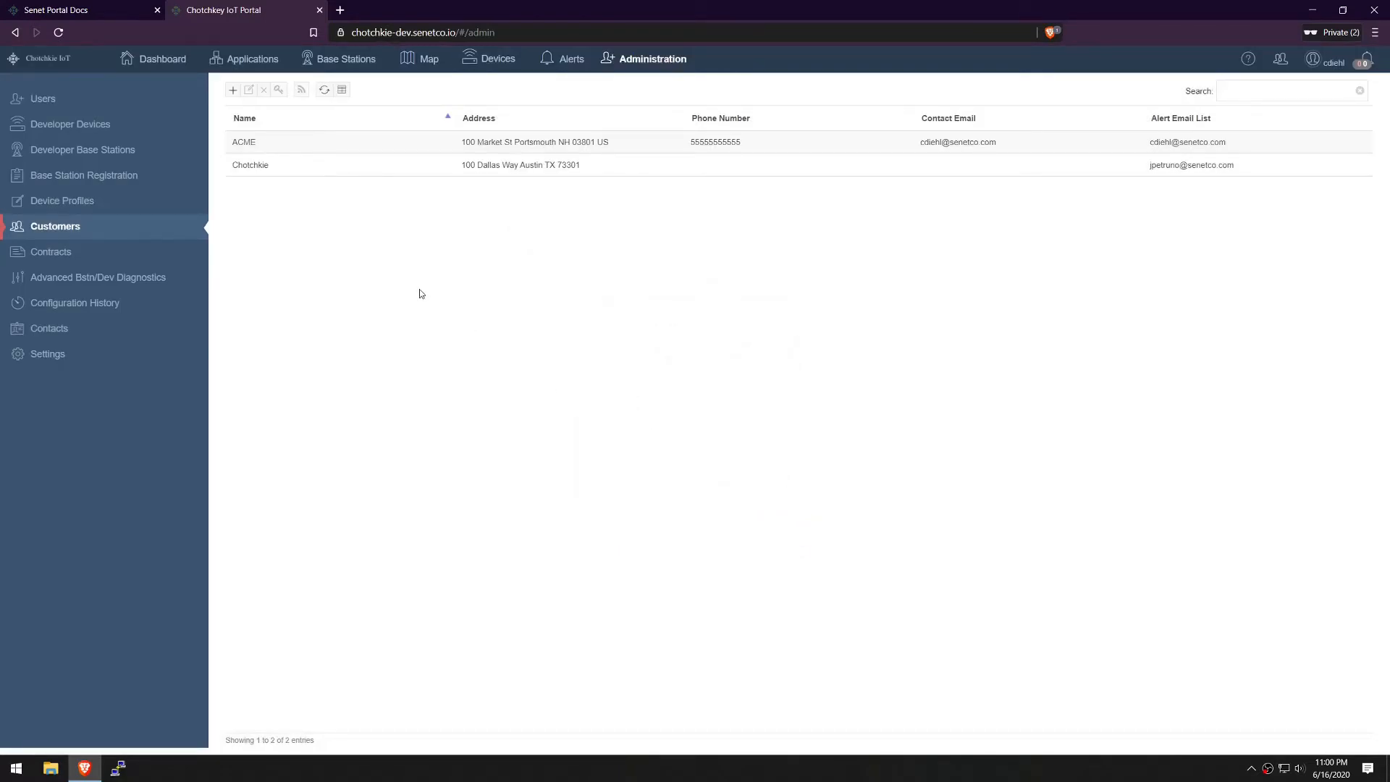
# Create contract 'ACME Water Meters' assigned to customer ACME in the Contracts list
pyautogui.click(99, 257)
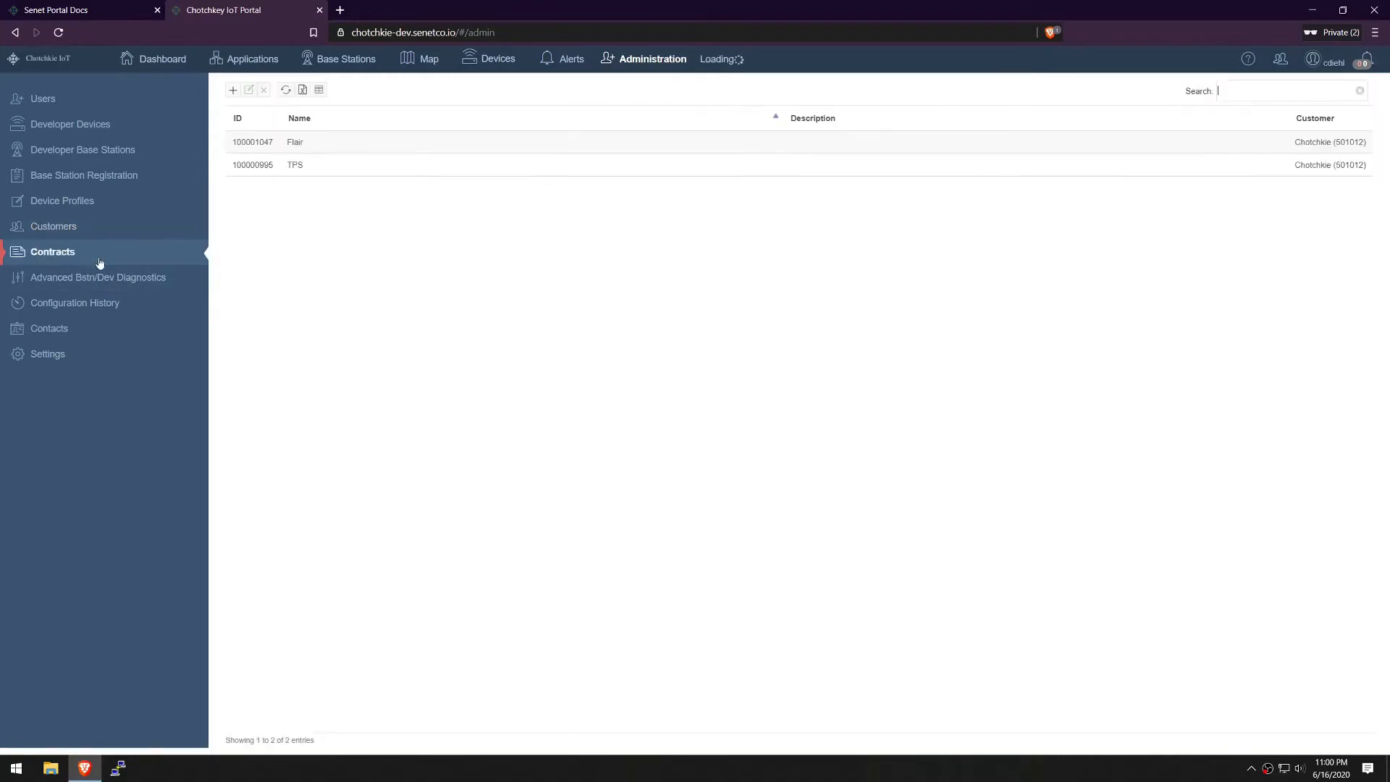
pyautogui.click(233, 90)
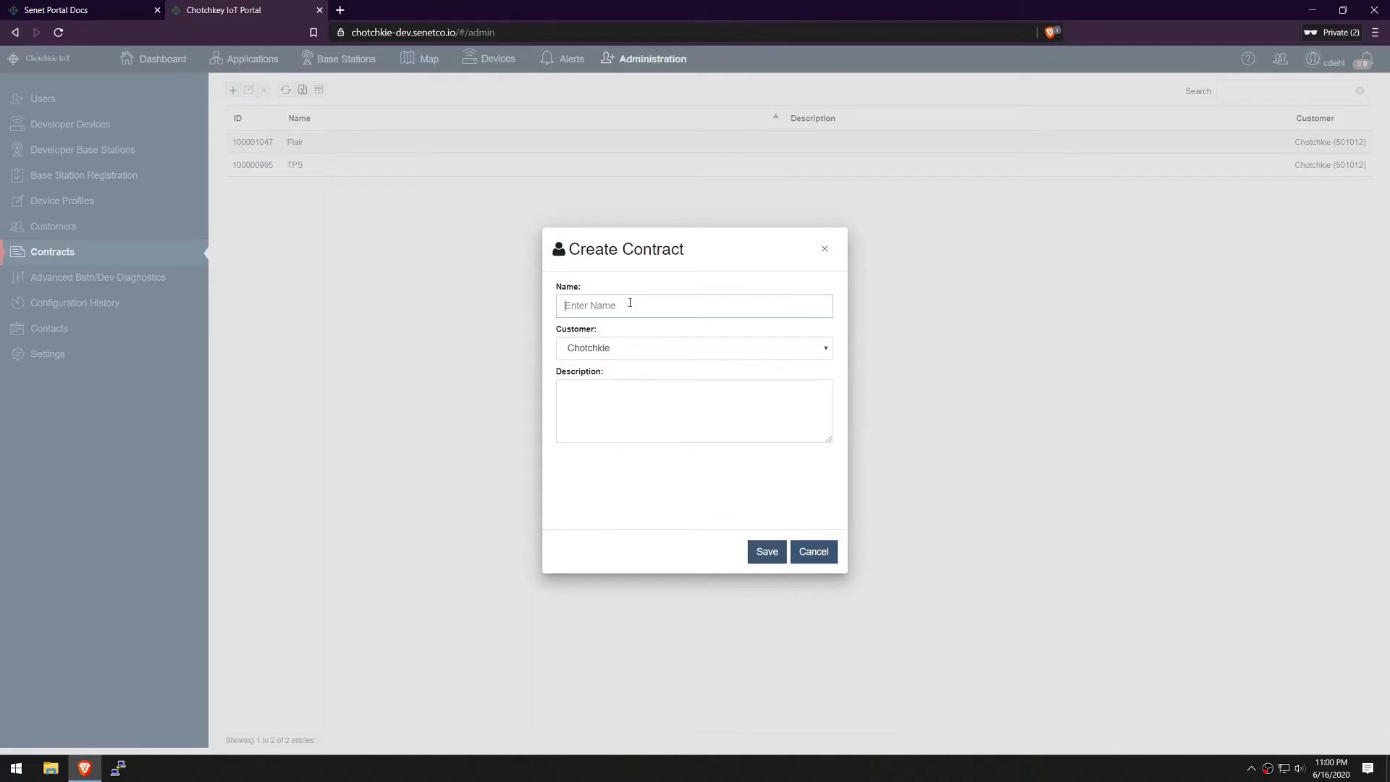
pyautogui.write('ACME Water Meters')
pyautogui.click(828, 348)
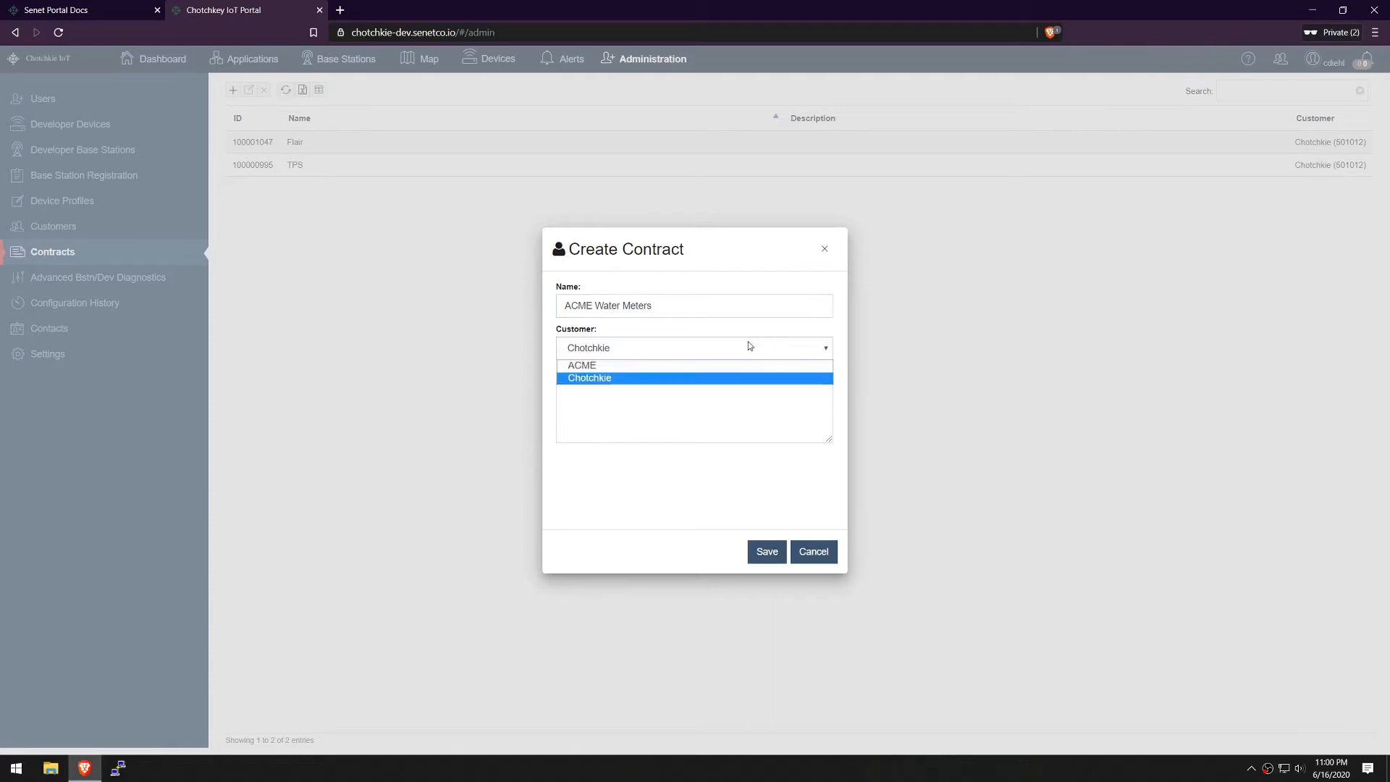
pyautogui.click(607, 366)
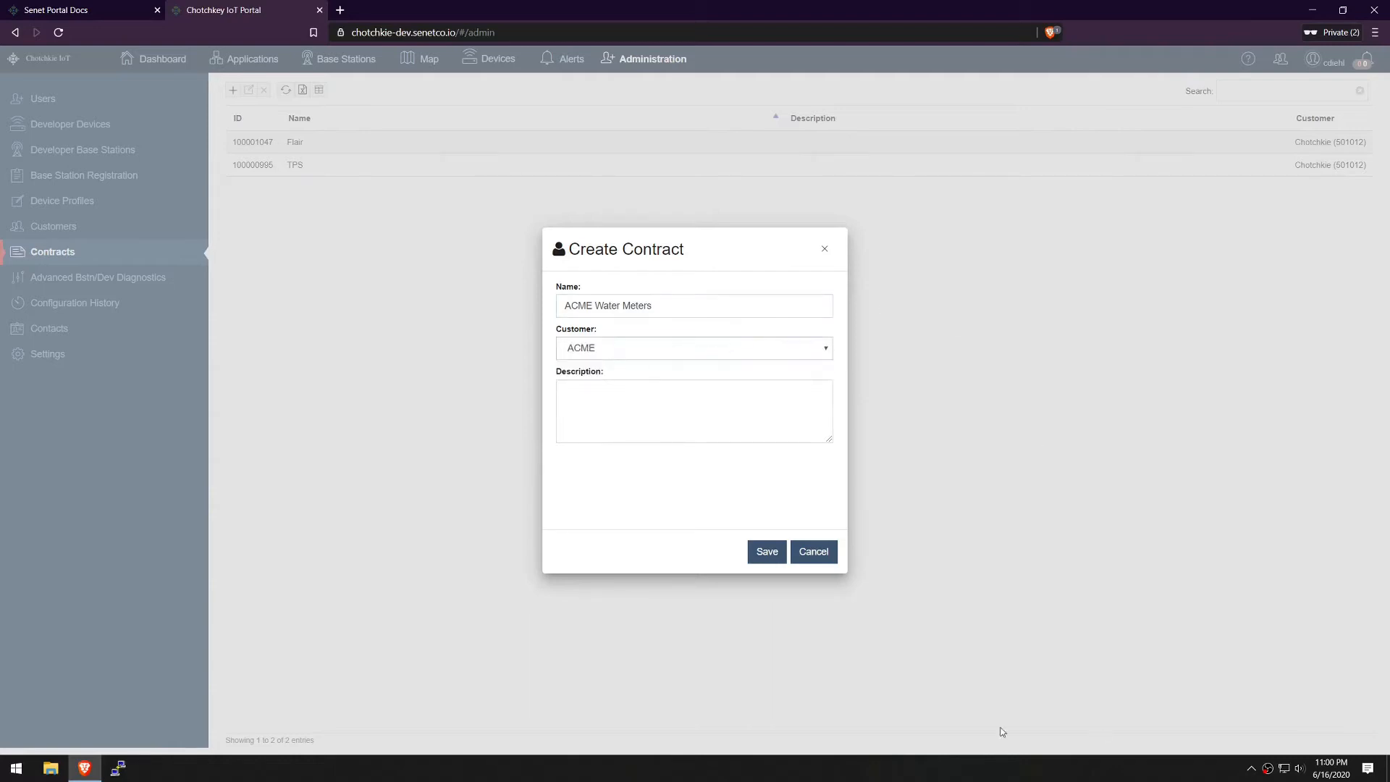
pyautogui.click(763, 553)
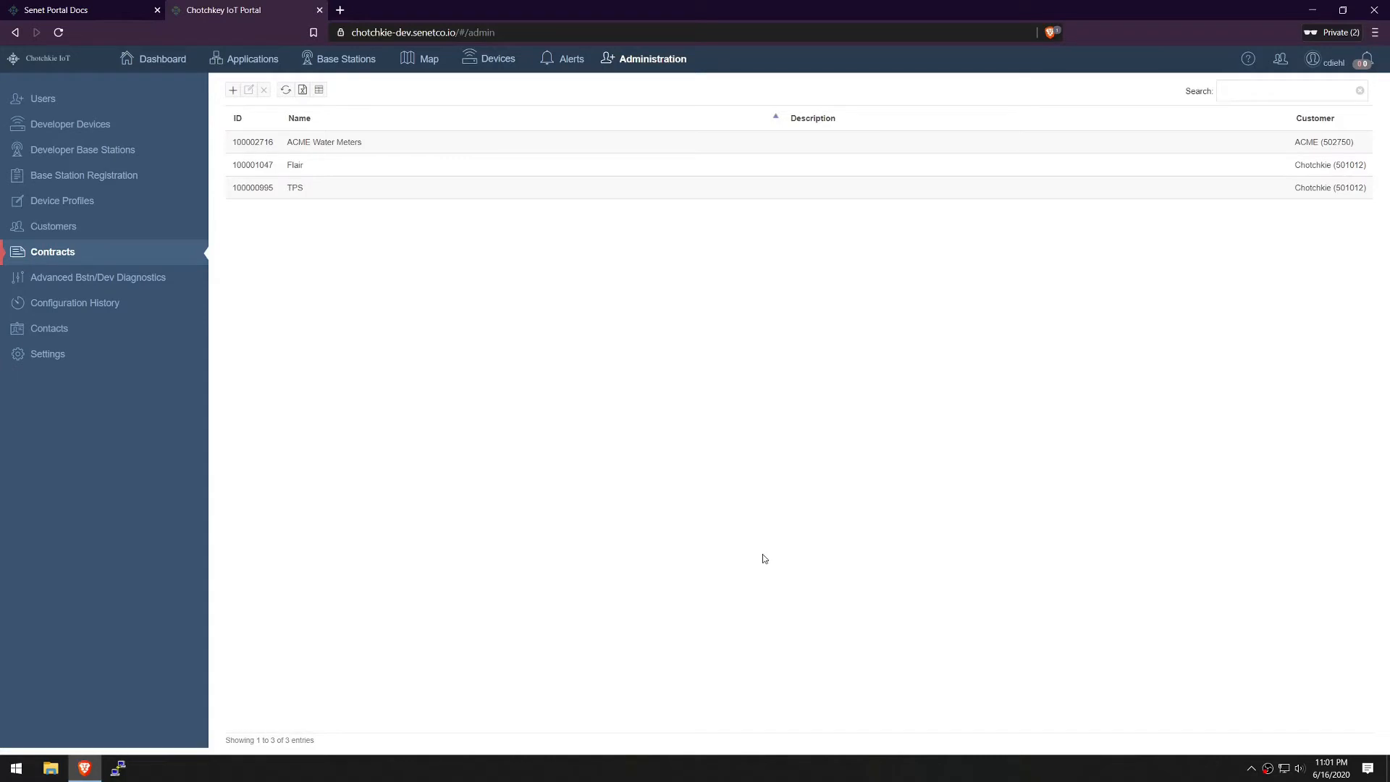
# In Applications, copy the newest application's EUI and reopen a blank Create Application form
pyautogui.click(253, 65)
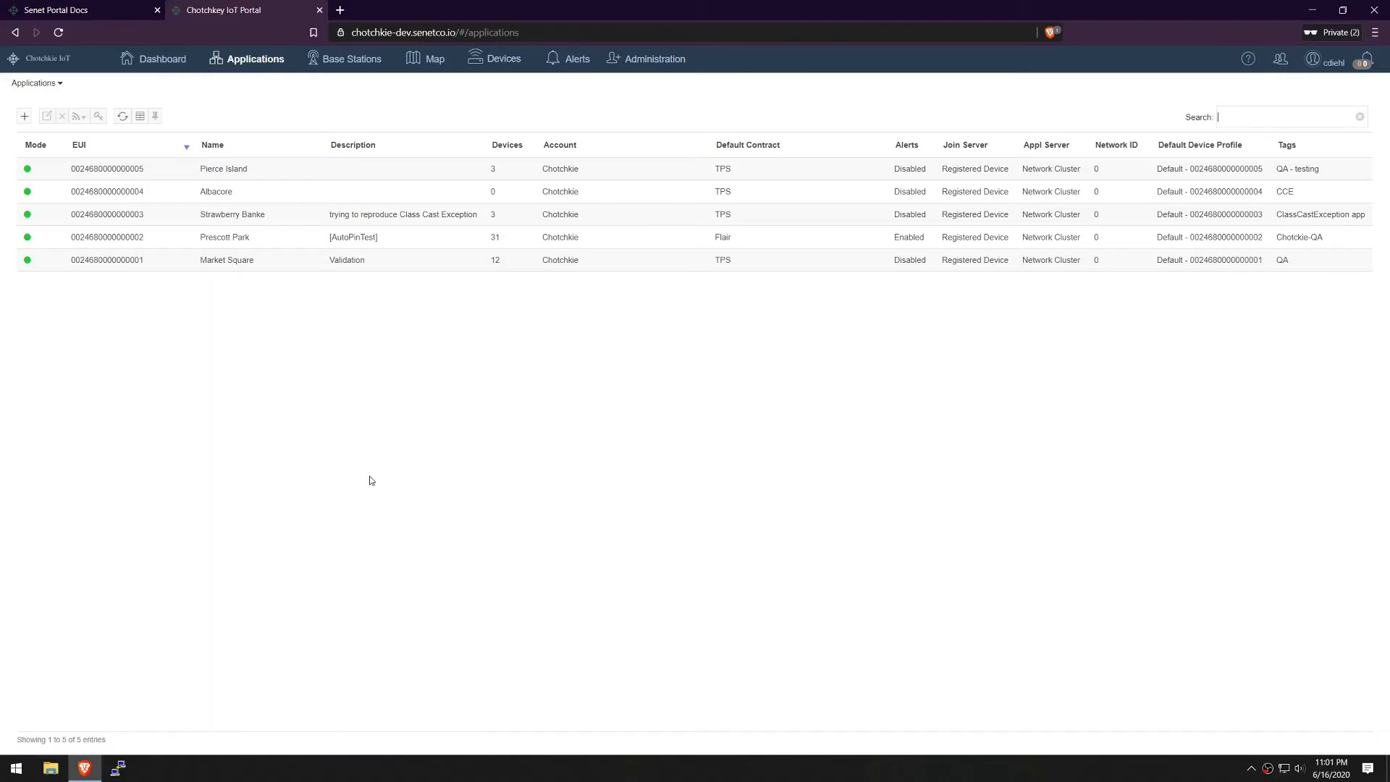
pyautogui.click(29, 121)
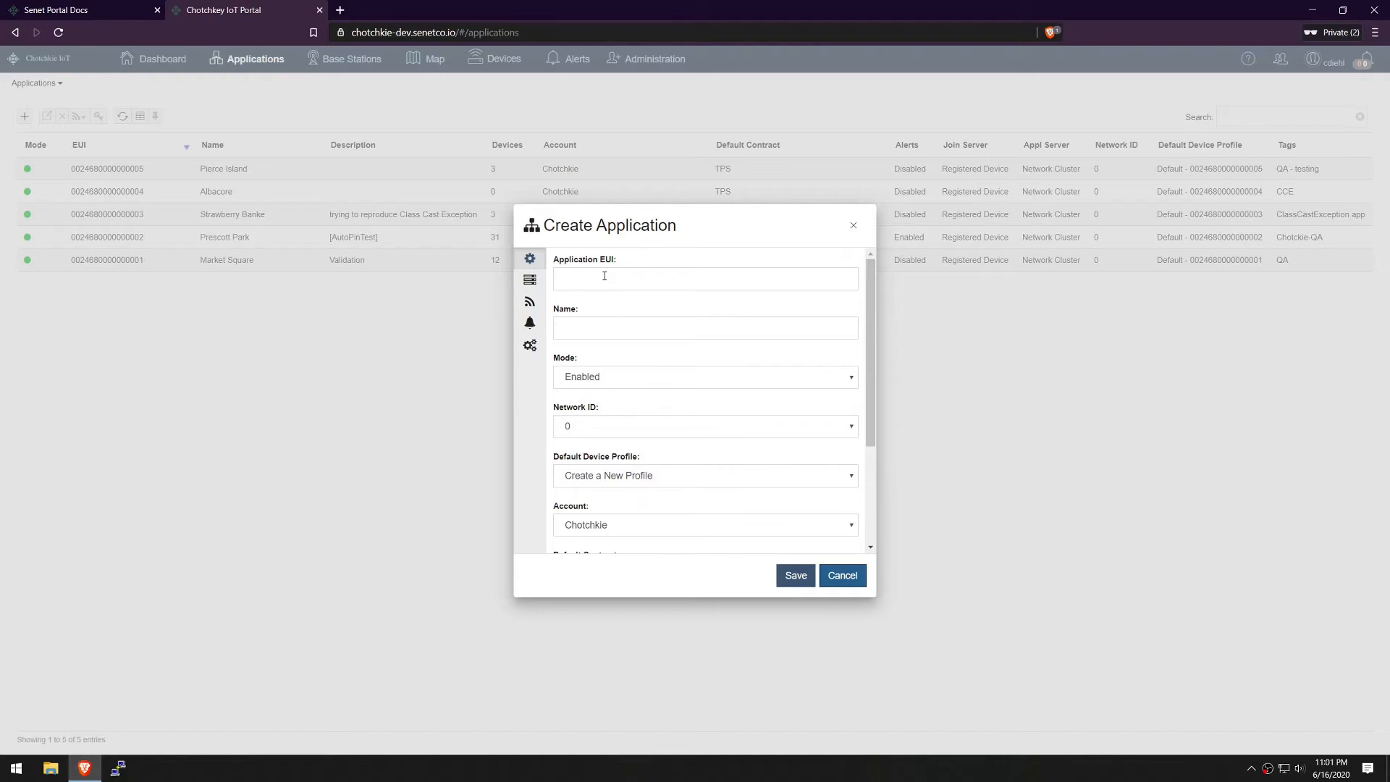
pyautogui.click(824, 575)
pyautogui.moveTo(145, 172); pyautogui.dragTo(73, 171)
pyautogui.hotkey('ctrl', 'c')
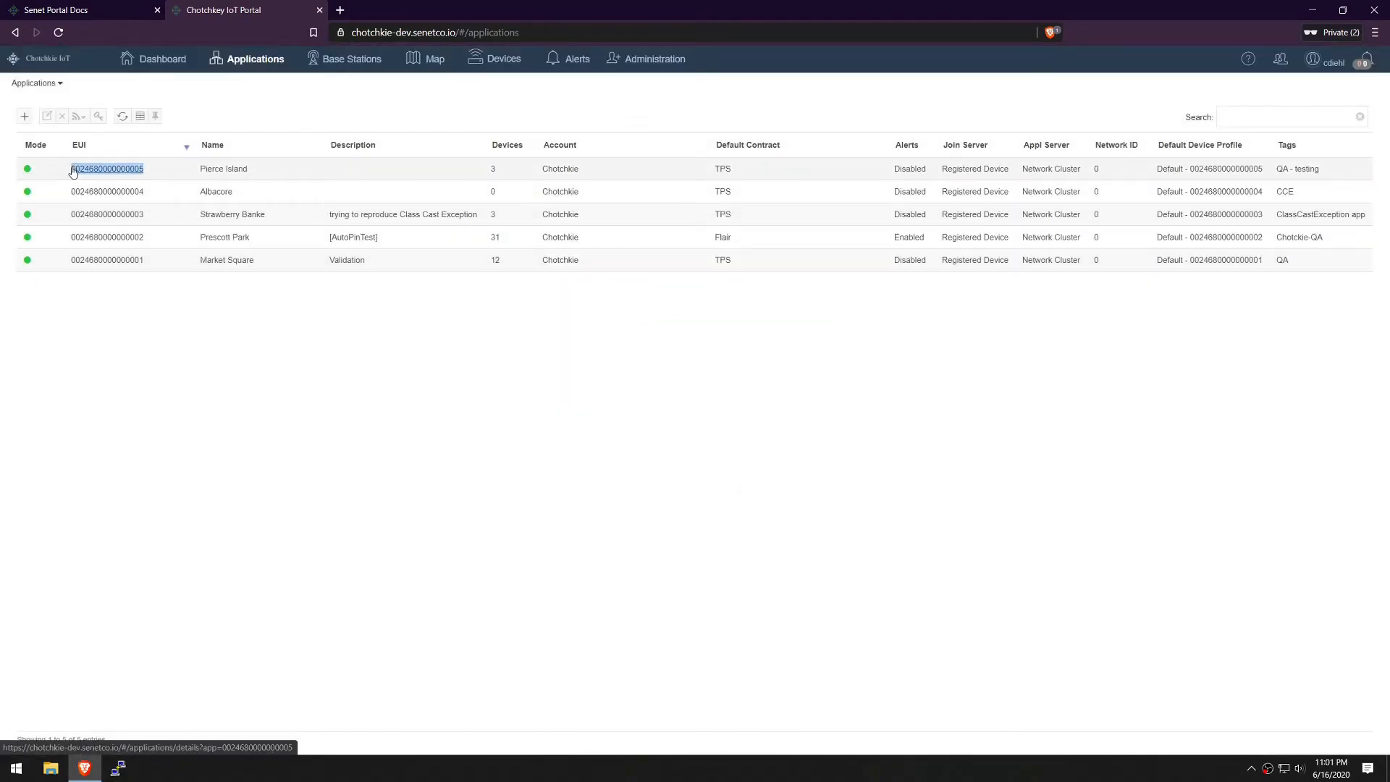
pyautogui.click(24, 116)
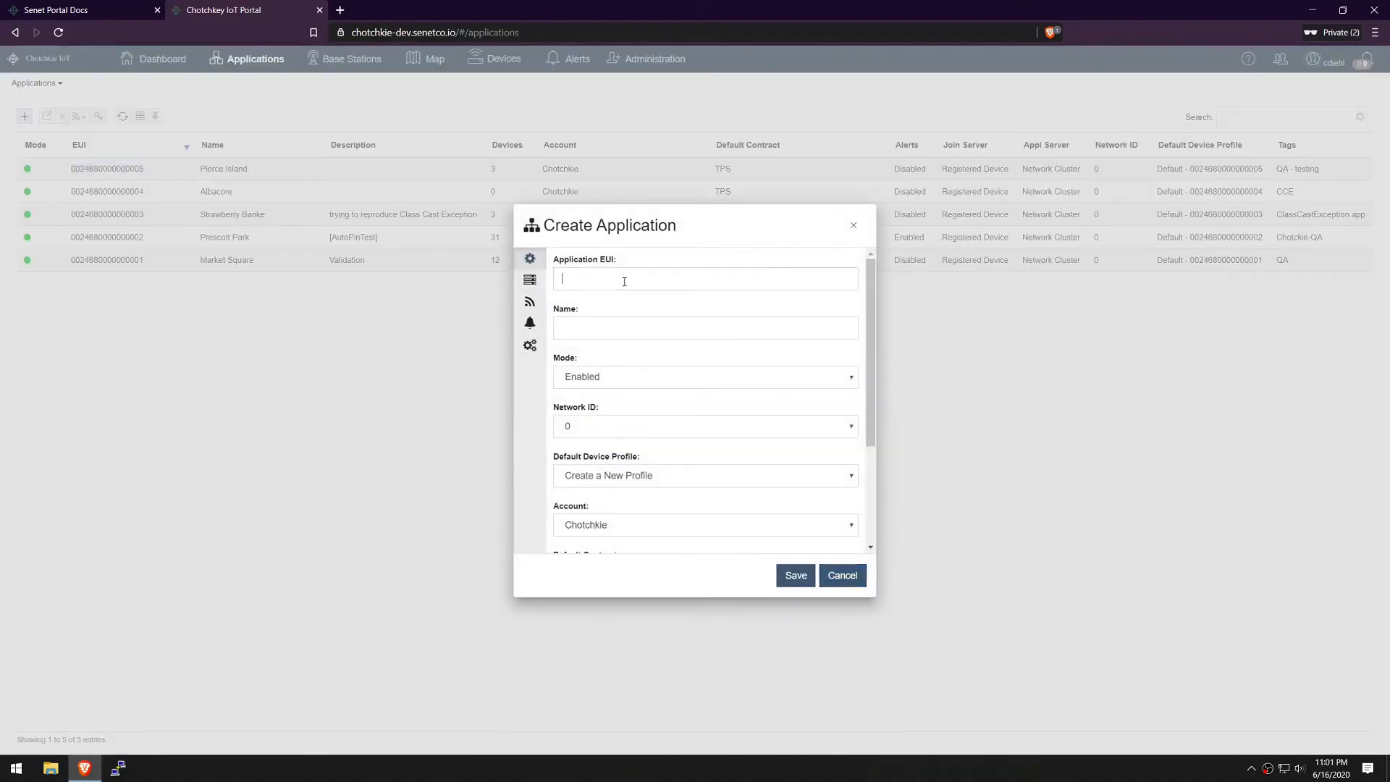
pyautogui.hotkey('ctrl', 'v')
pyautogui.write('6')
pyautogui.click(662, 331)
pyautogui.write('Water A')
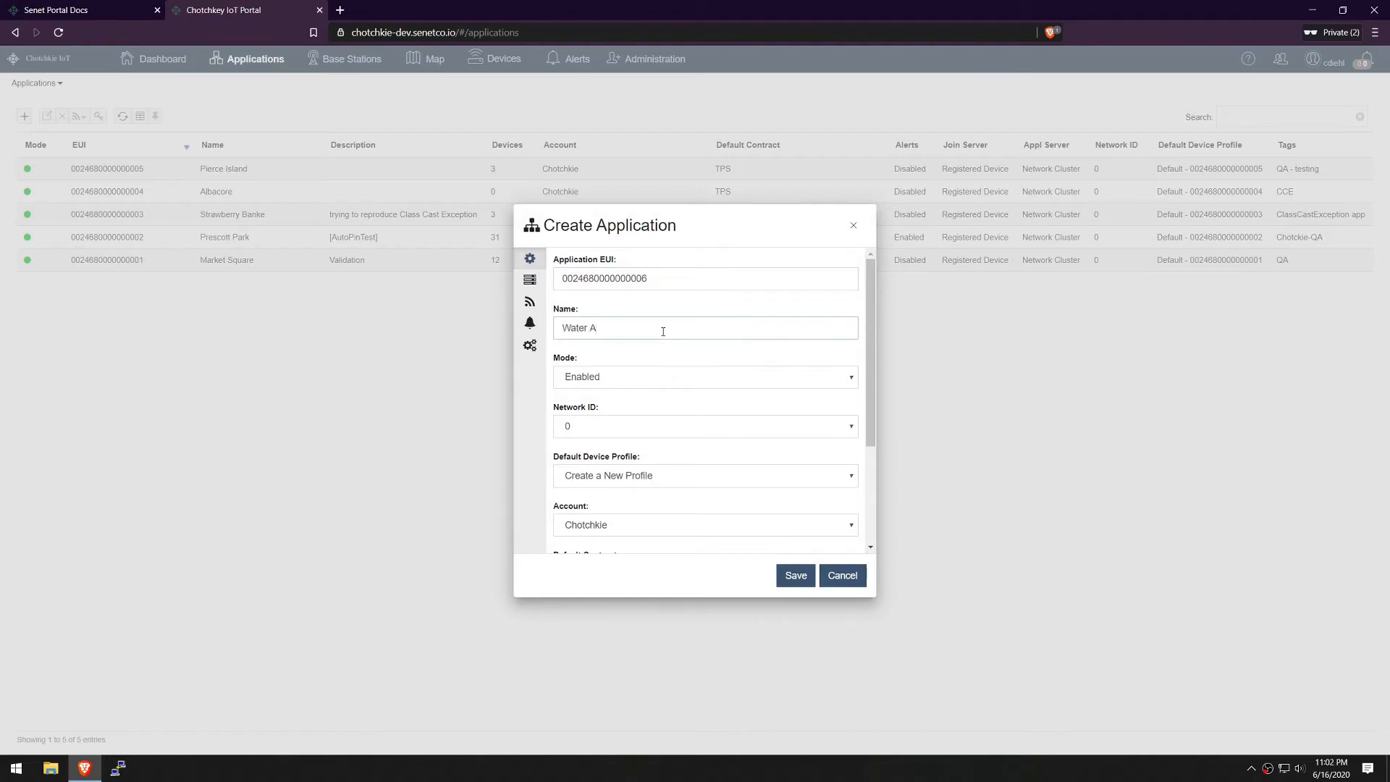
pyautogui.hotkey('ctrl', 'a')
pyautogui.write('ACME Water Meters')
pyautogui.click(852, 429)
pyautogui.click(779, 468)
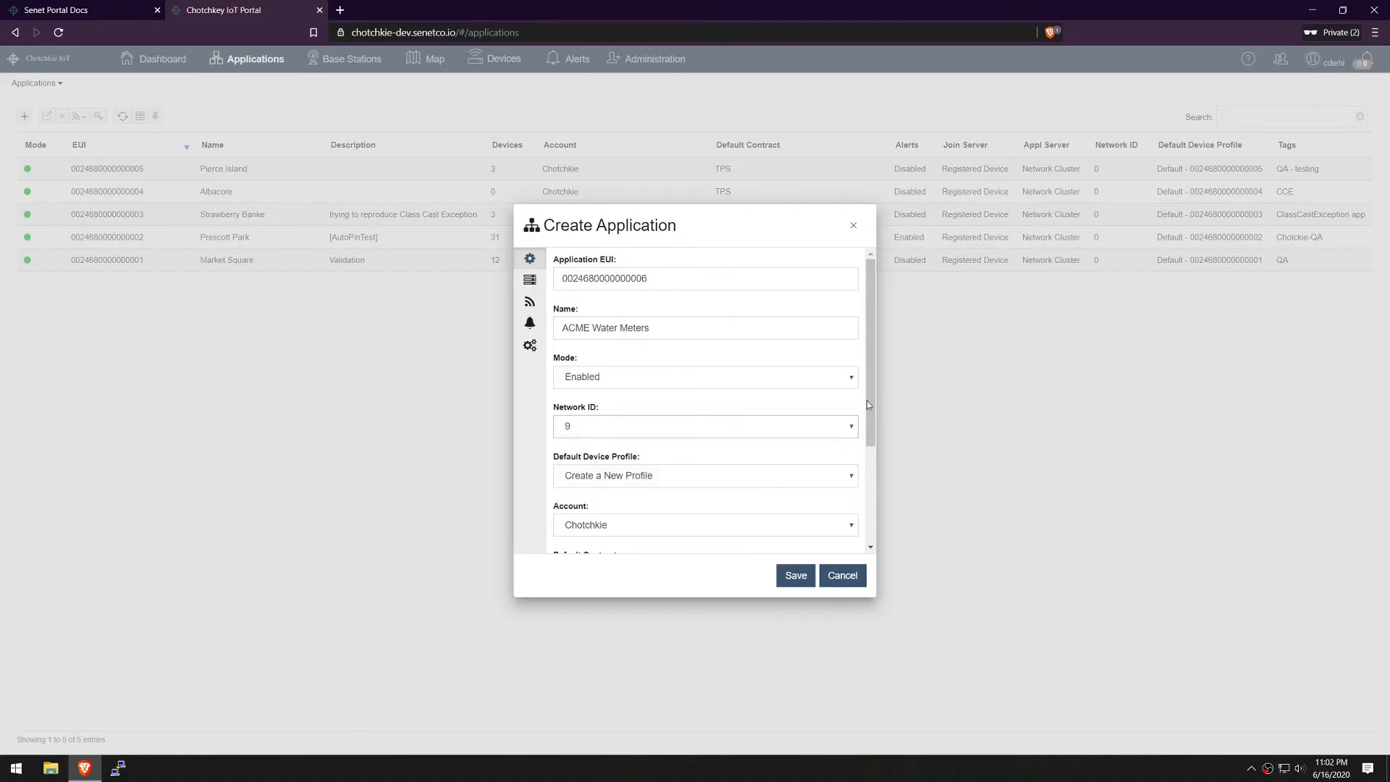
pyautogui.moveTo(866, 401); pyautogui.dragTo(876, 437)
pyautogui.scroll(-1, 875, 435)
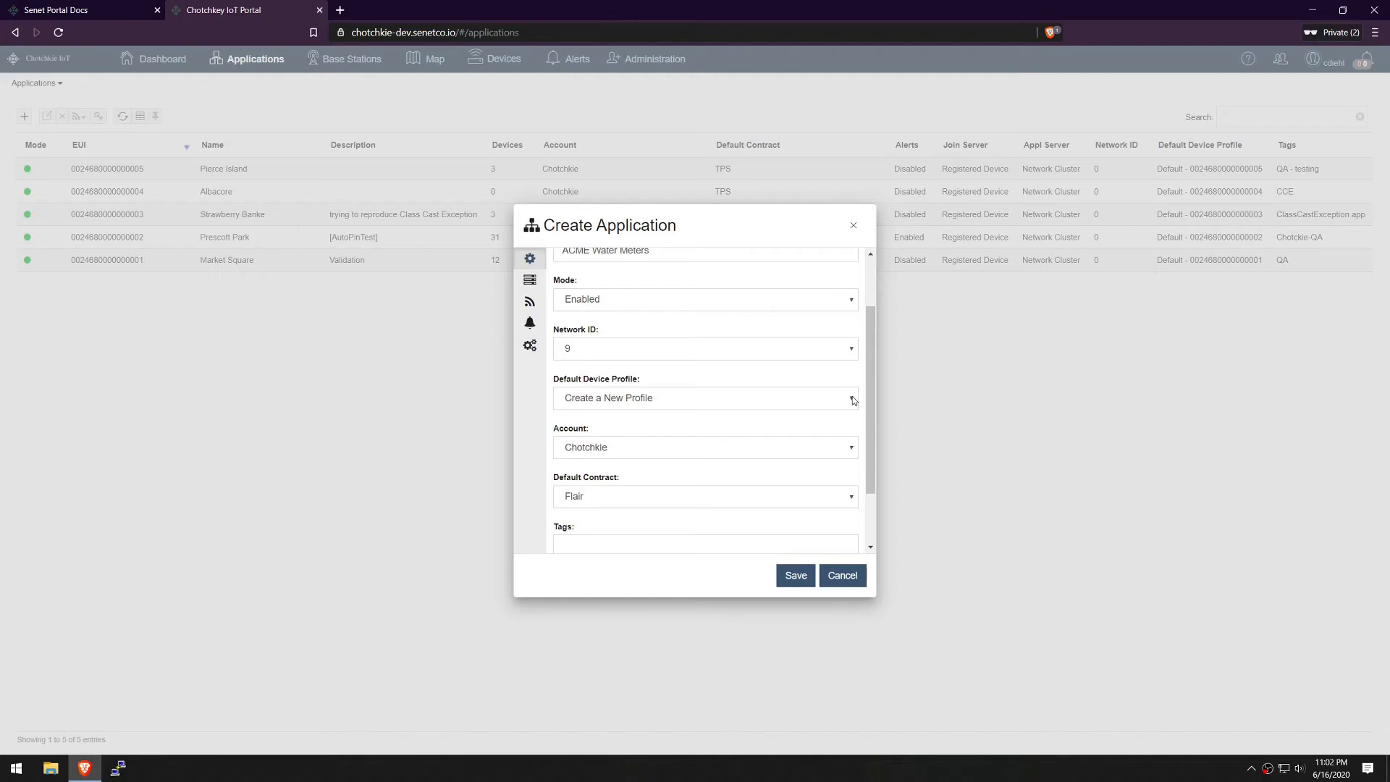
# Set account ACME and default contract ACME Water Meters, then view join server settings
pyautogui.scroll(-1, 873, 401)
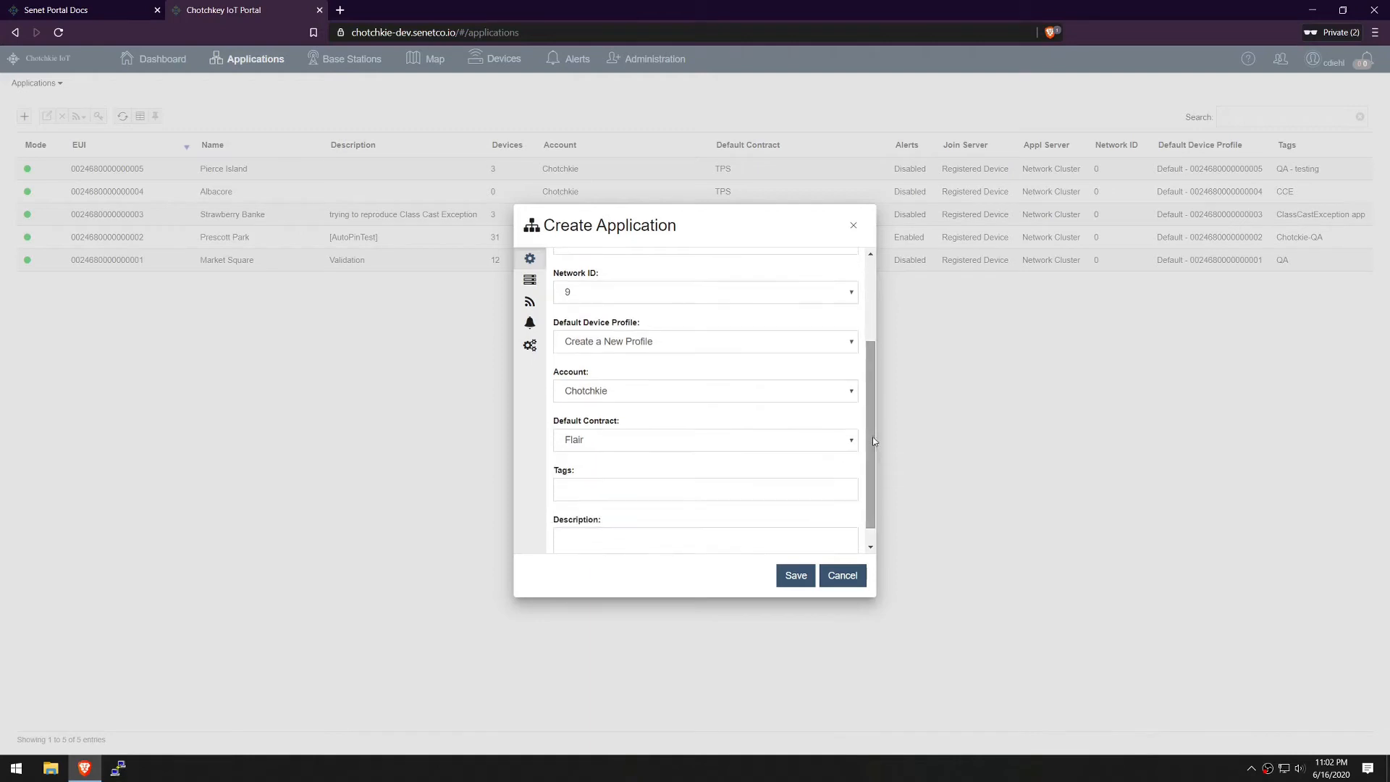
pyautogui.click(854, 393)
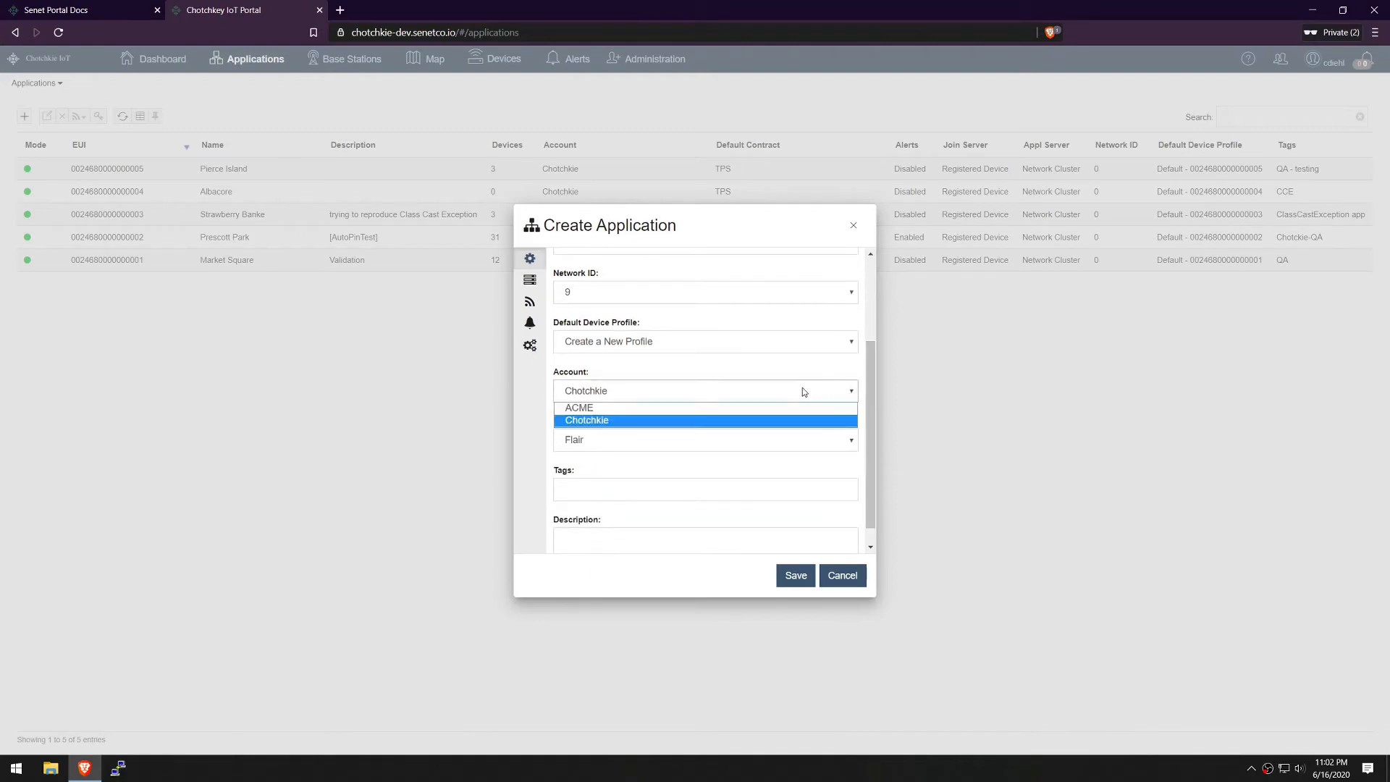
pyautogui.click(667, 410)
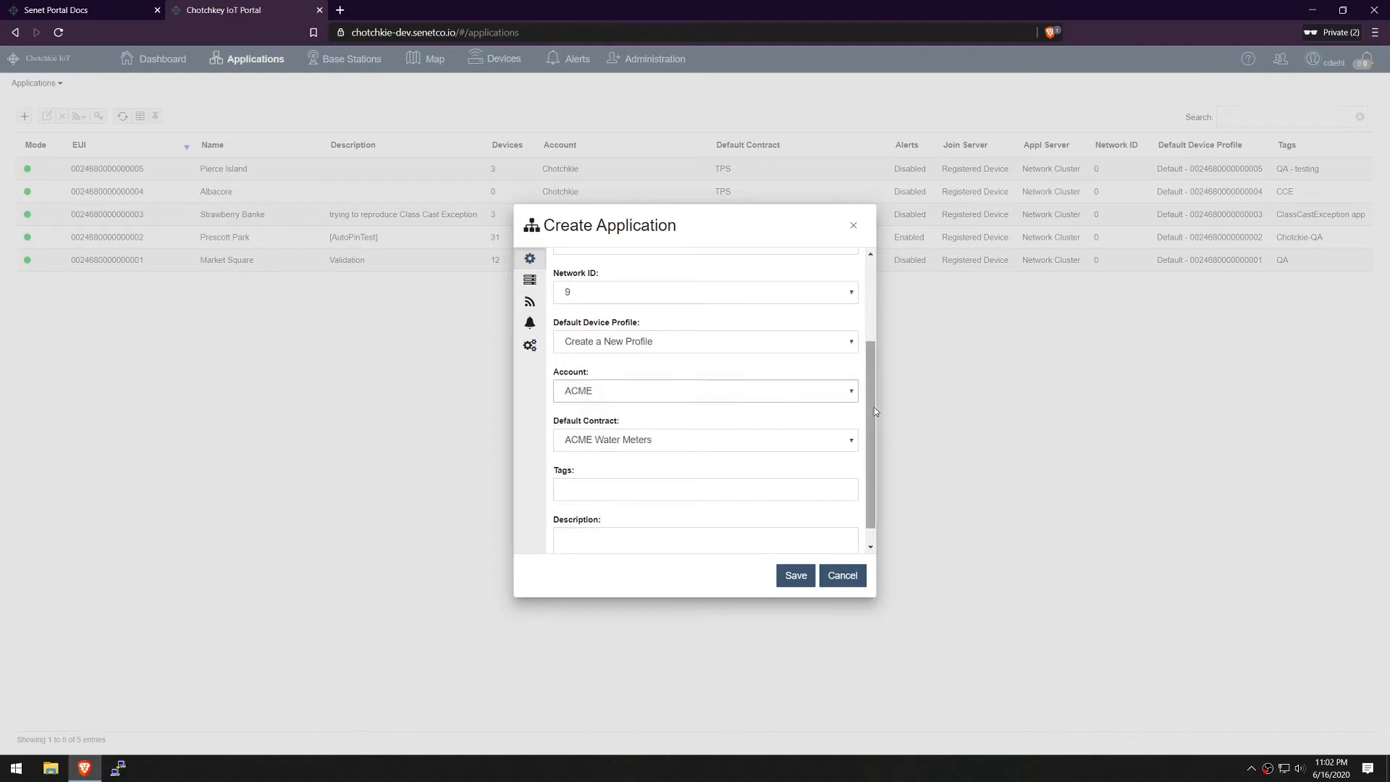
pyautogui.scroll(-1, 875, 407)
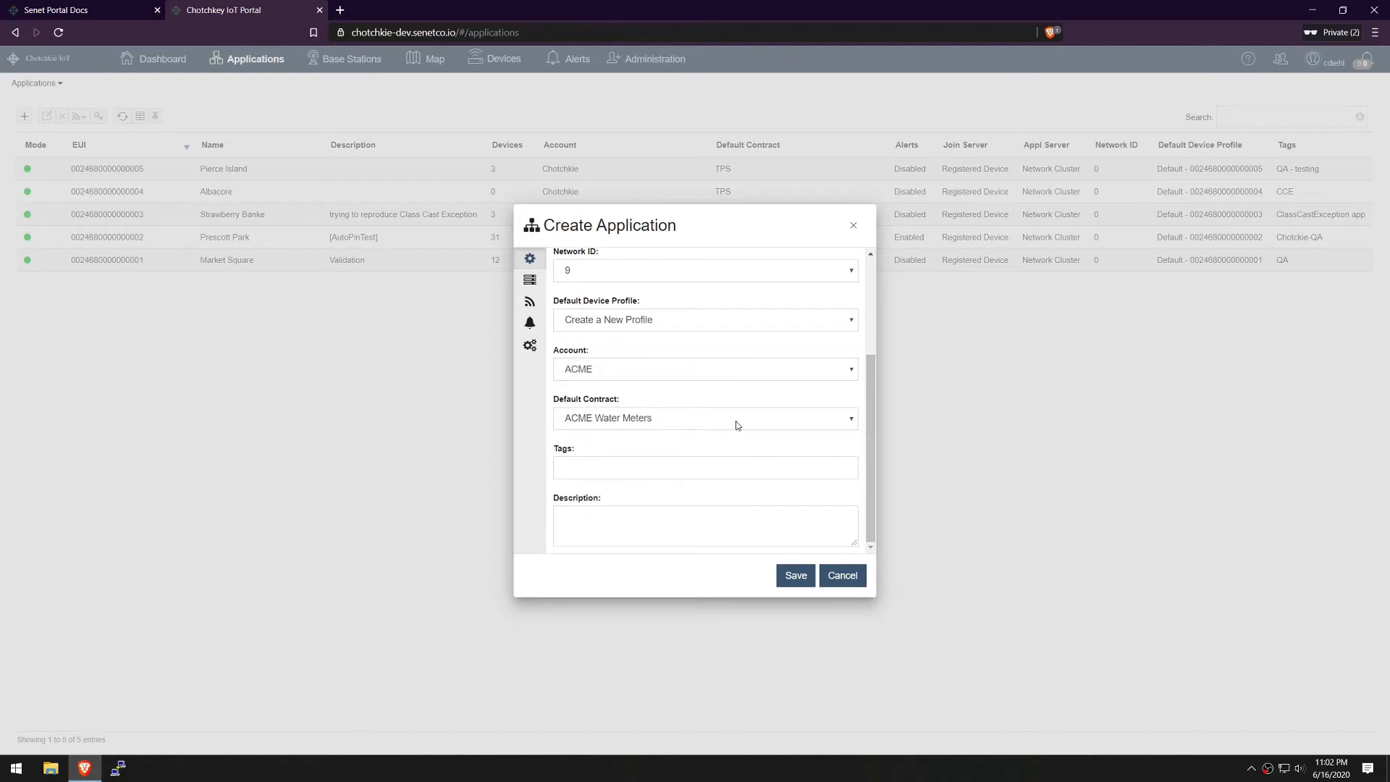
pyautogui.click(853, 420)
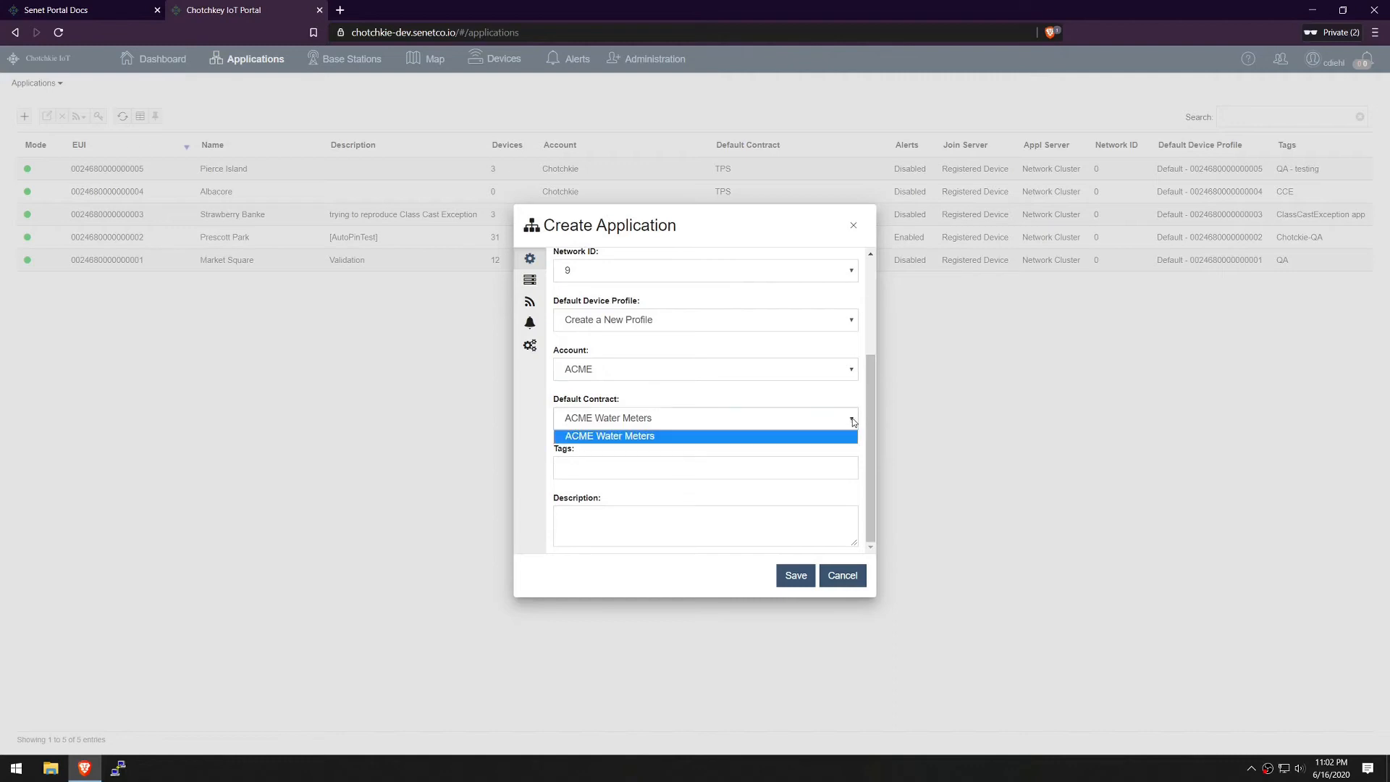
pyautogui.click(853, 420)
pyautogui.click(700, 469)
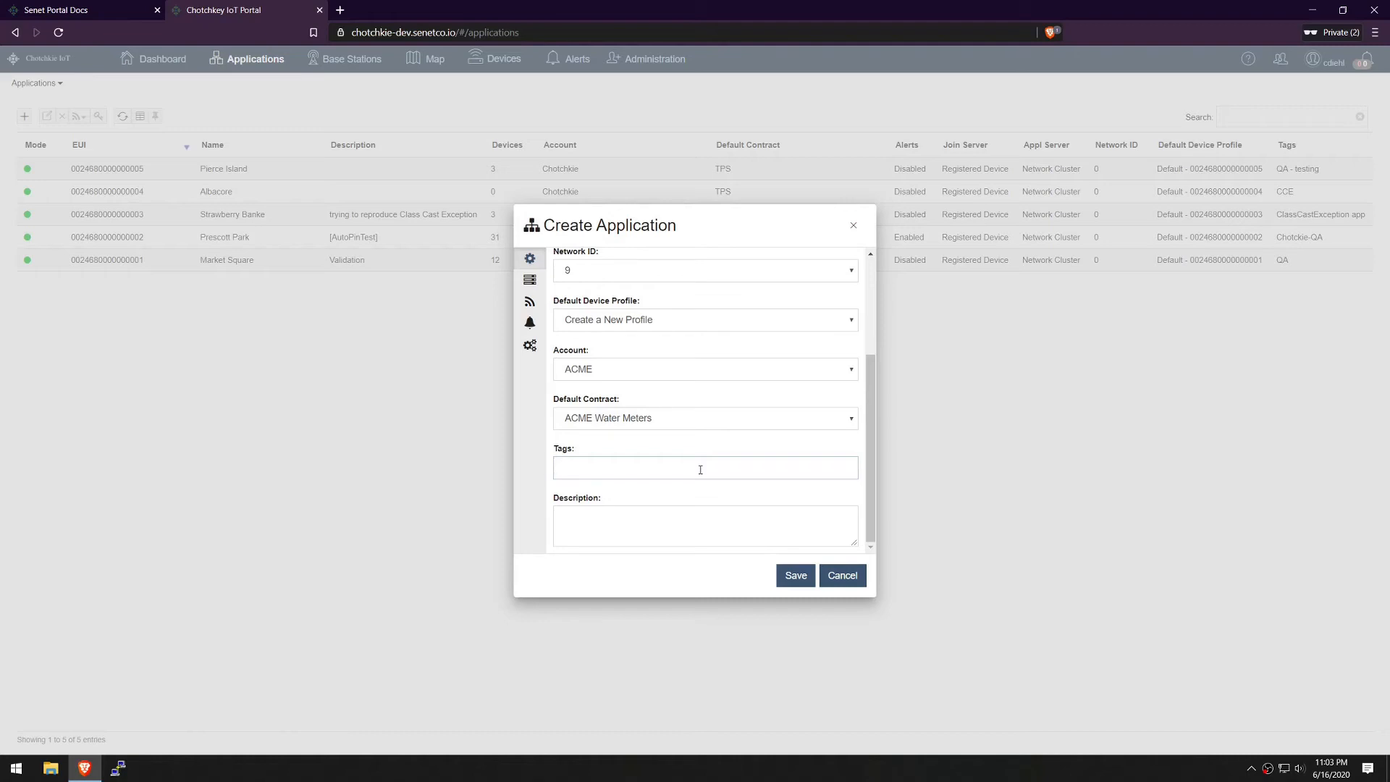
pyautogui.click(700, 470)
pyautogui.click(530, 280)
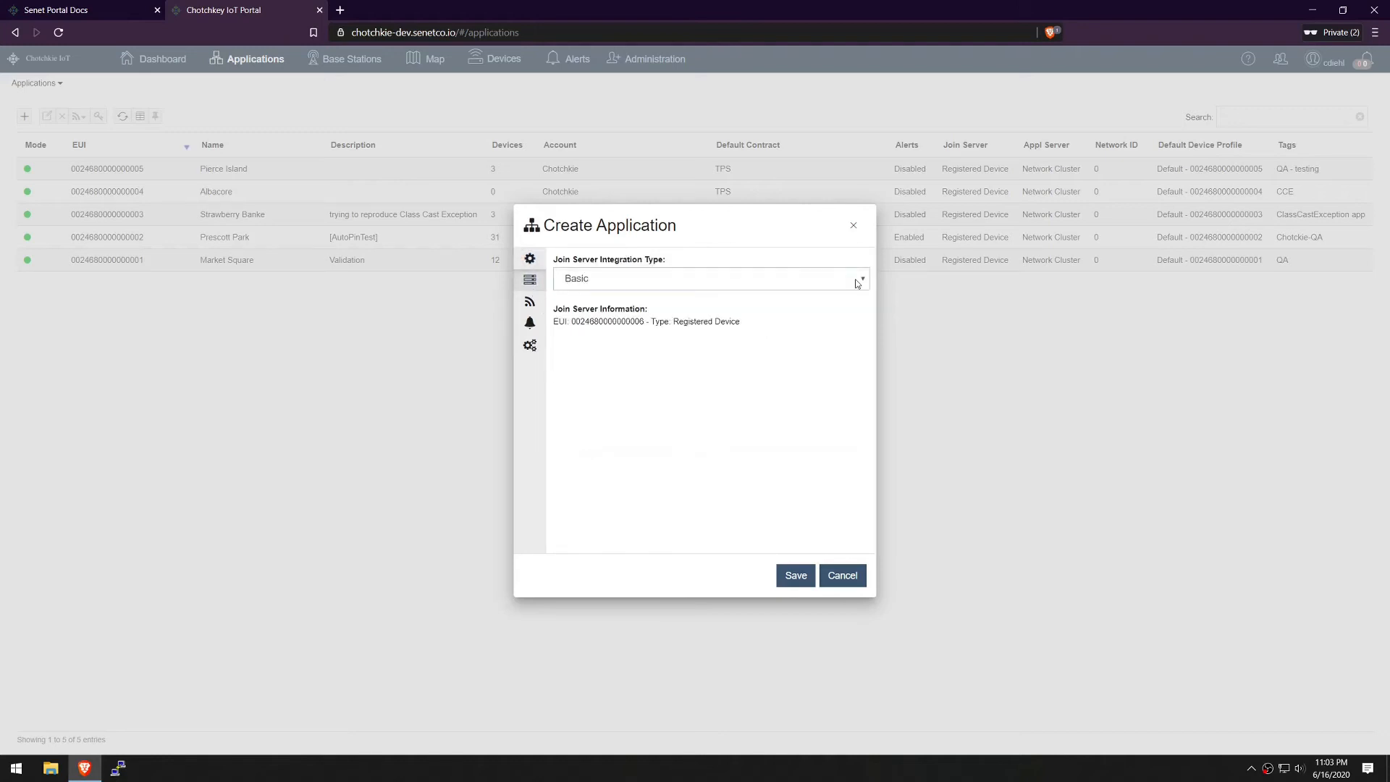
# Leave notifier type at Application Only, check alerts, and show Registration 2FA token settings
pyautogui.click(530, 302)
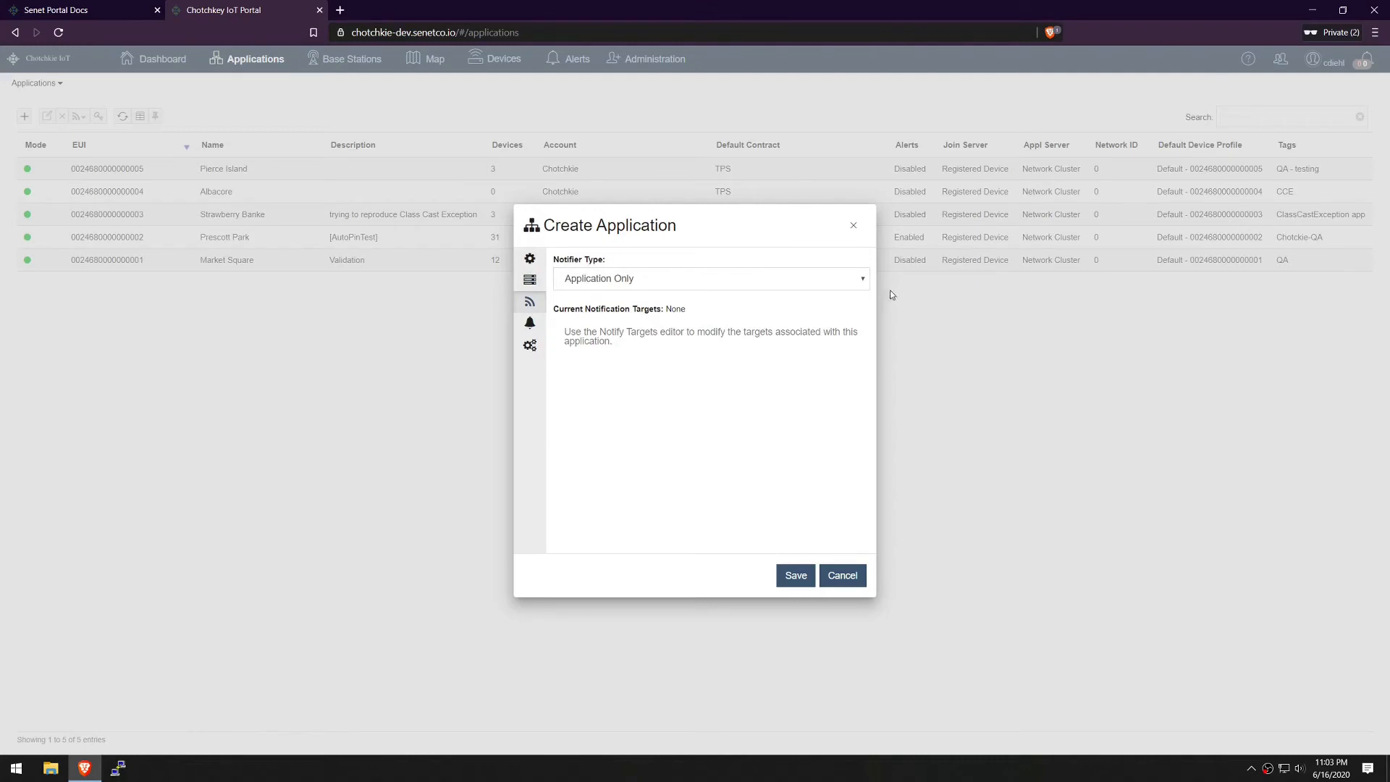
pyautogui.click(864, 281)
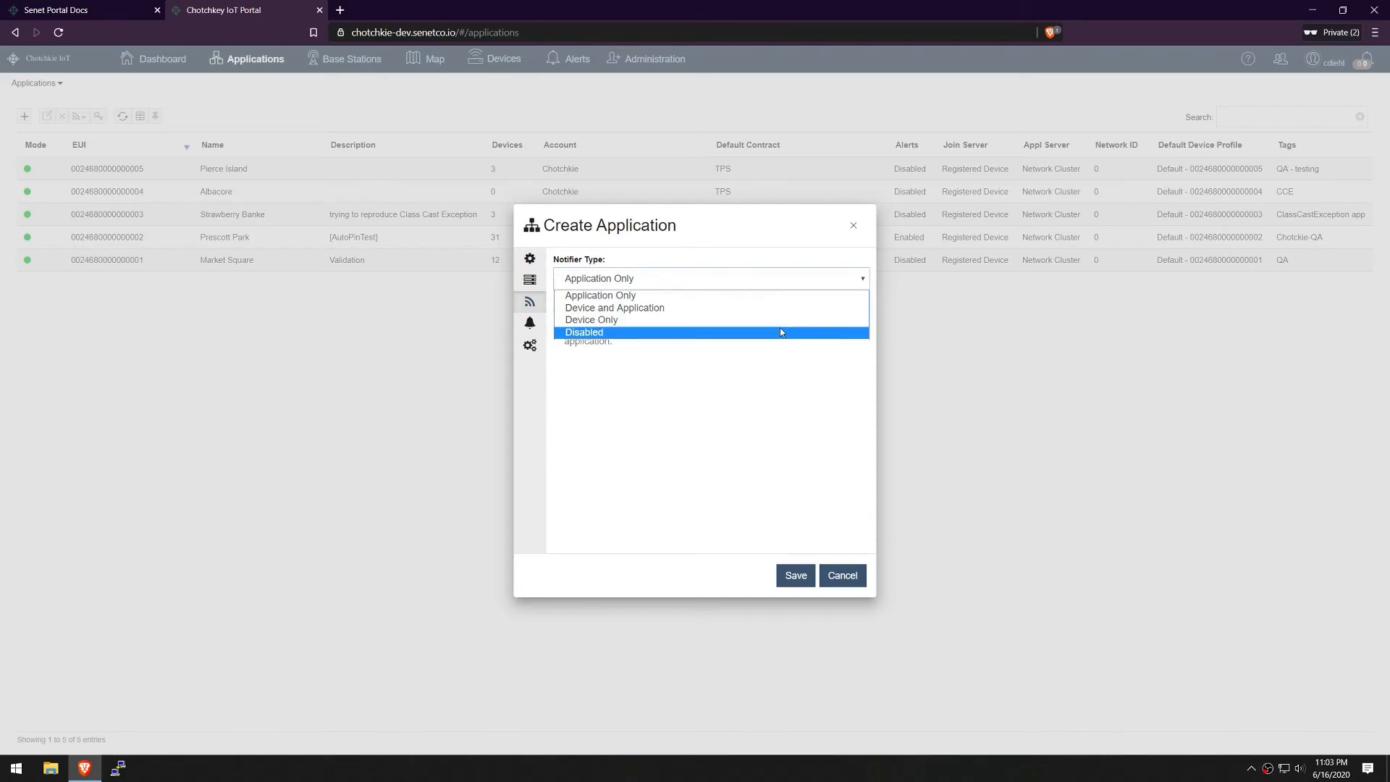
pyautogui.click(822, 269)
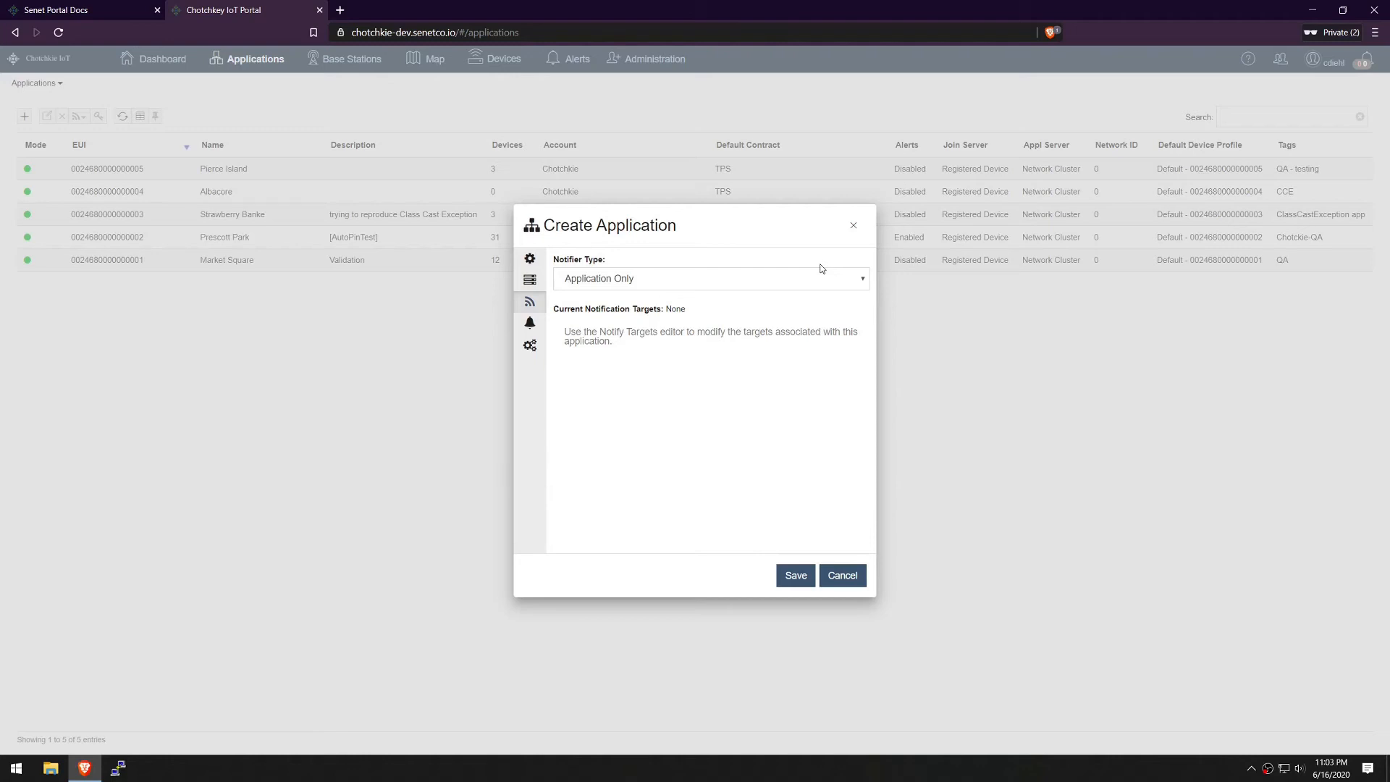
pyautogui.click(530, 322)
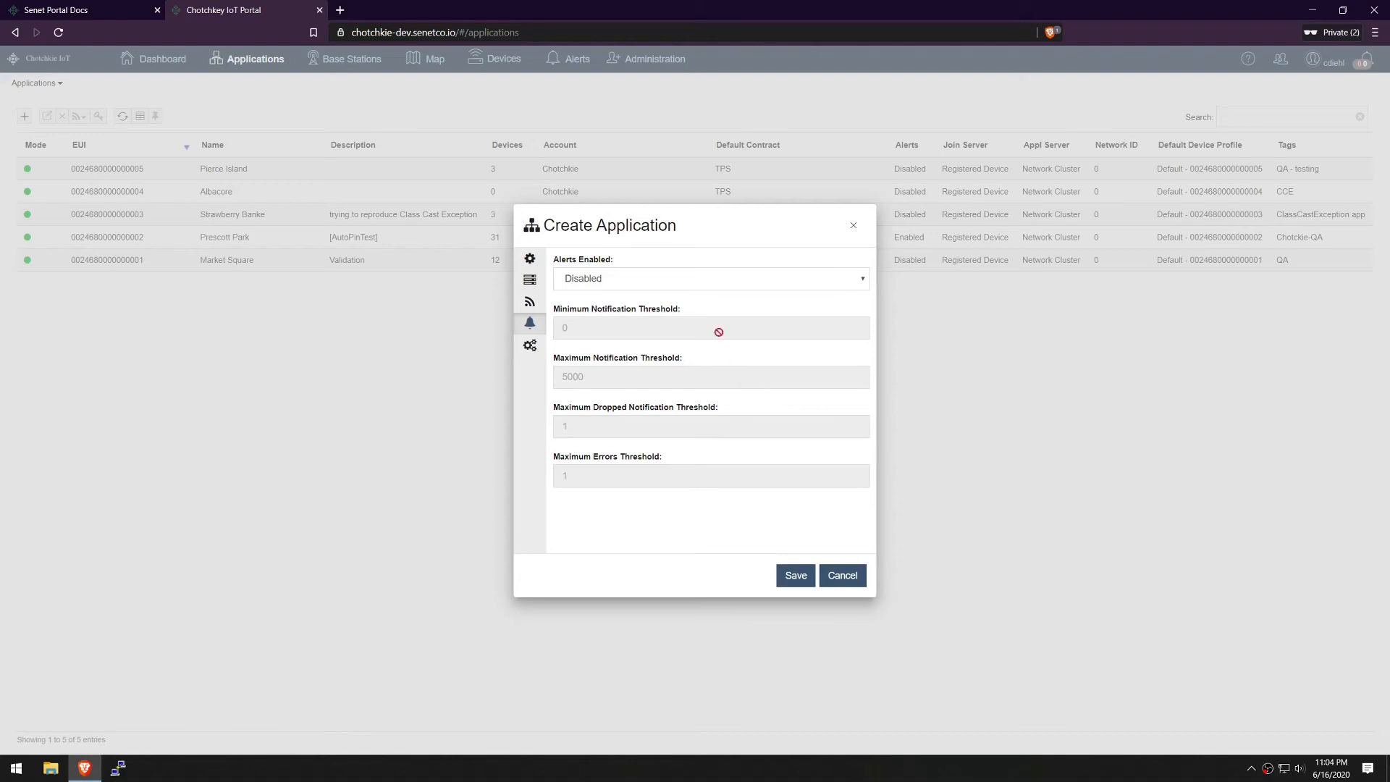
pyautogui.click(541, 348)
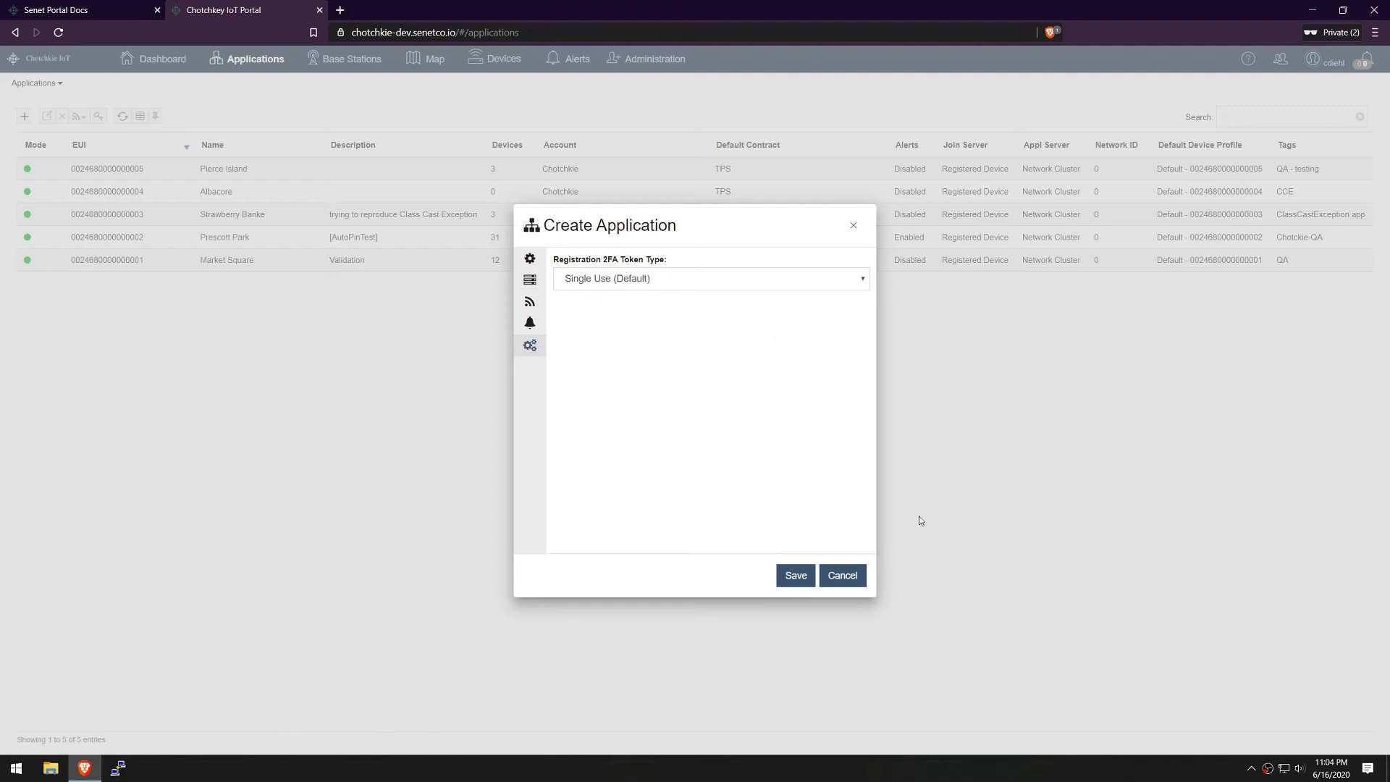
# Save the ACME Water Meters application, select its row, and log out
pyautogui.click(797, 575)
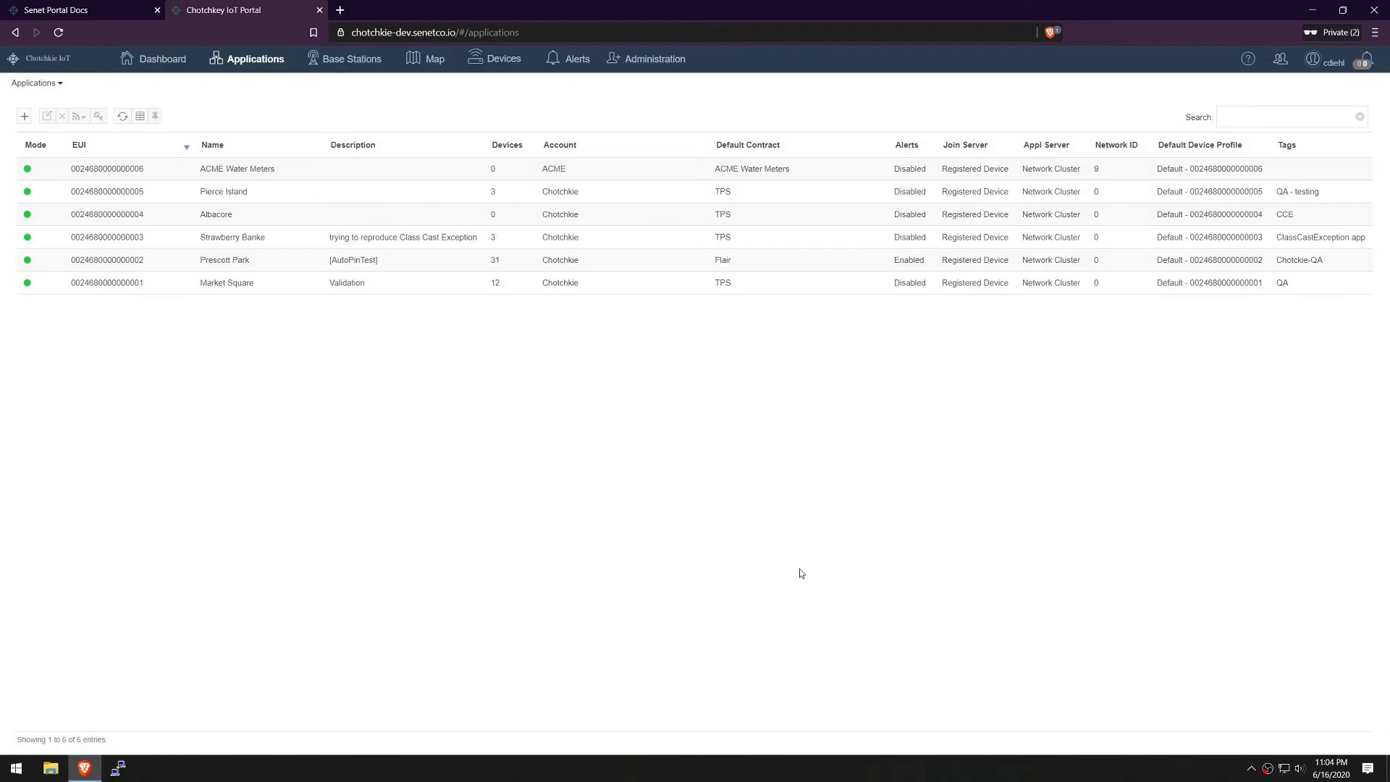
pyautogui.click(425, 174)
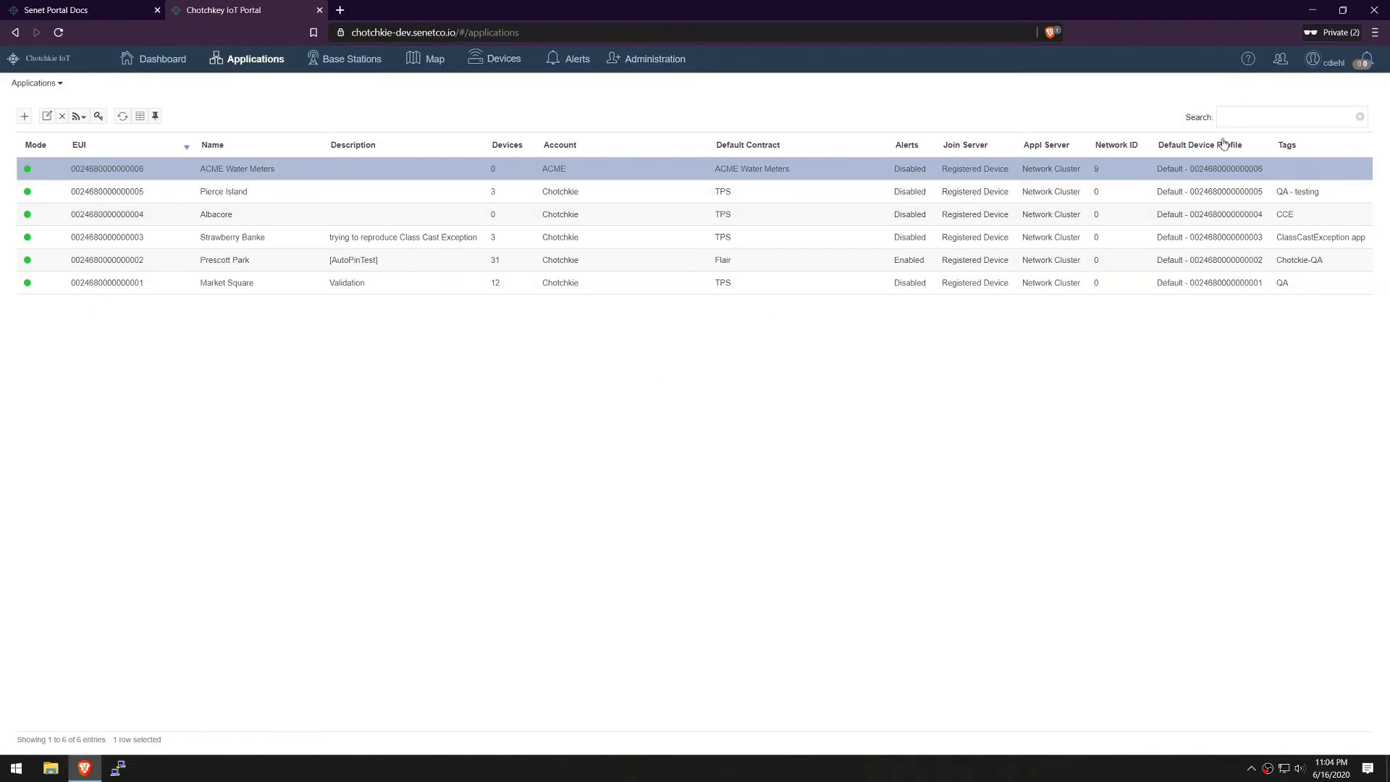
pyautogui.click(1325, 63)
pyautogui.click(1308, 123)
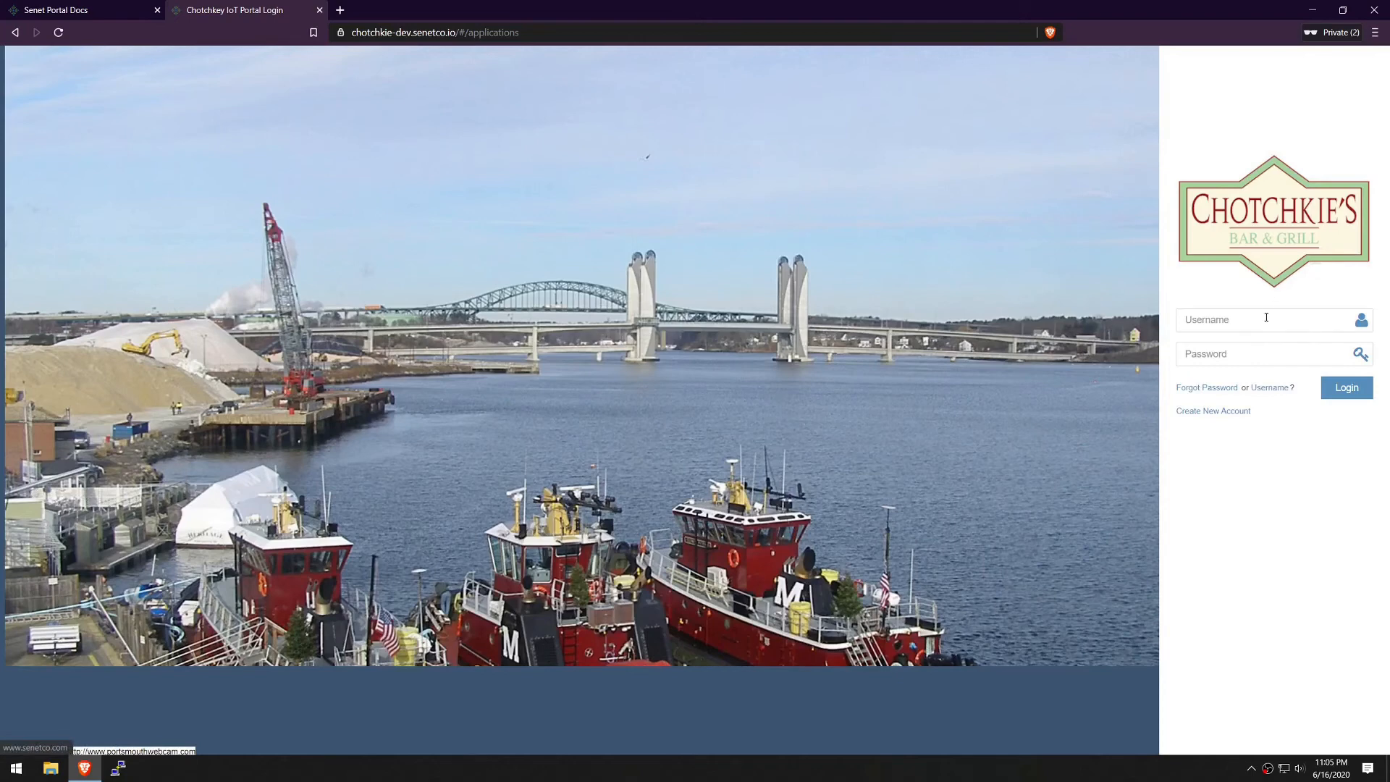
# On a new account form, enter the user's first and last name, e-mail and username
pyautogui.click(1235, 418)
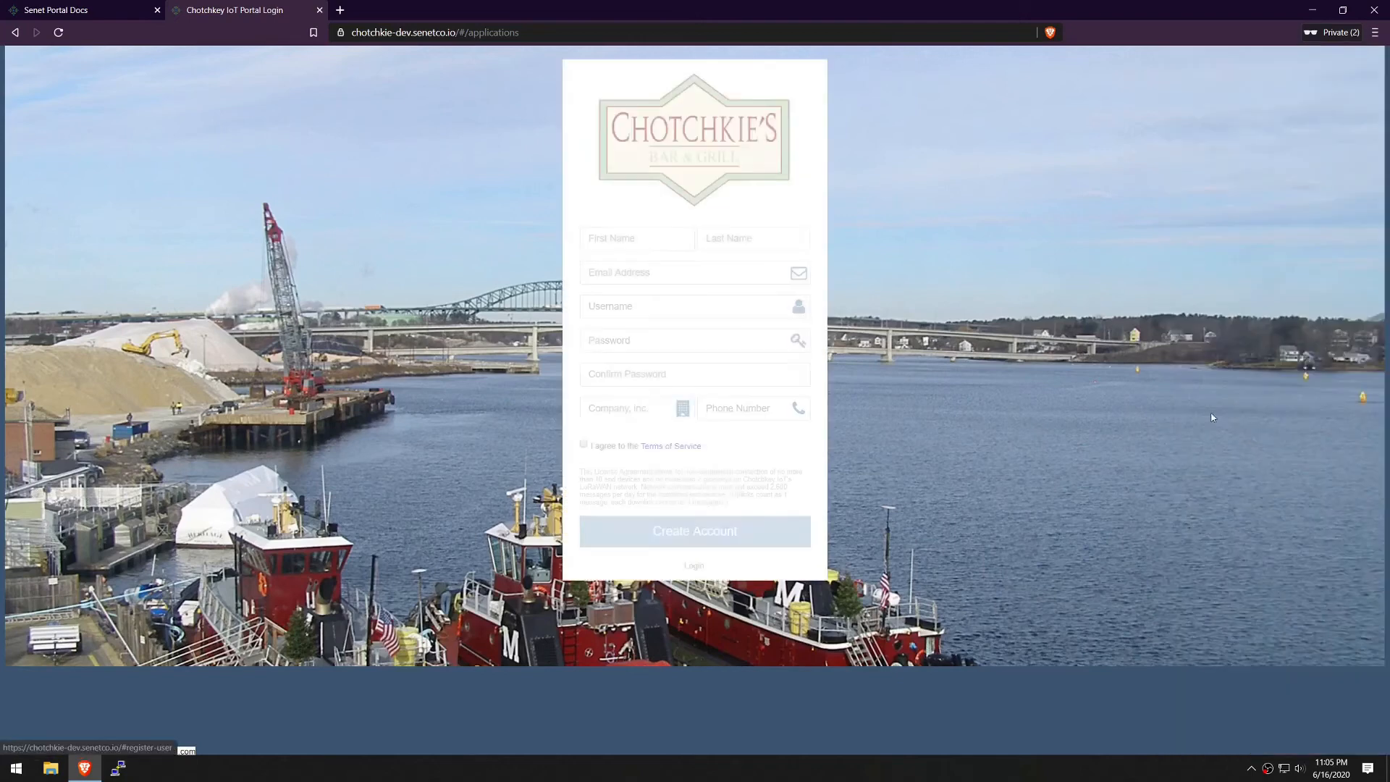
pyautogui.click(624, 238)
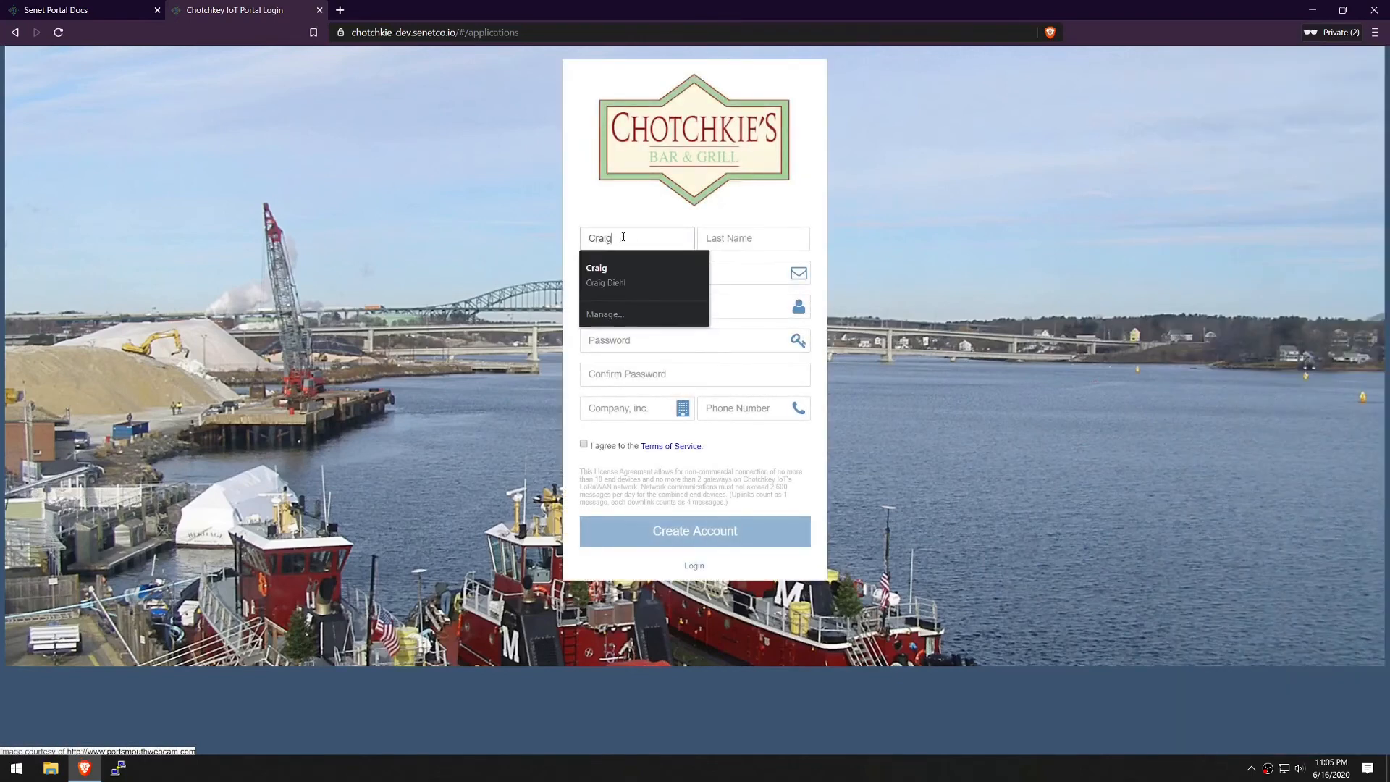
pyautogui.press('Tab')
pyautogui.press('Tab')
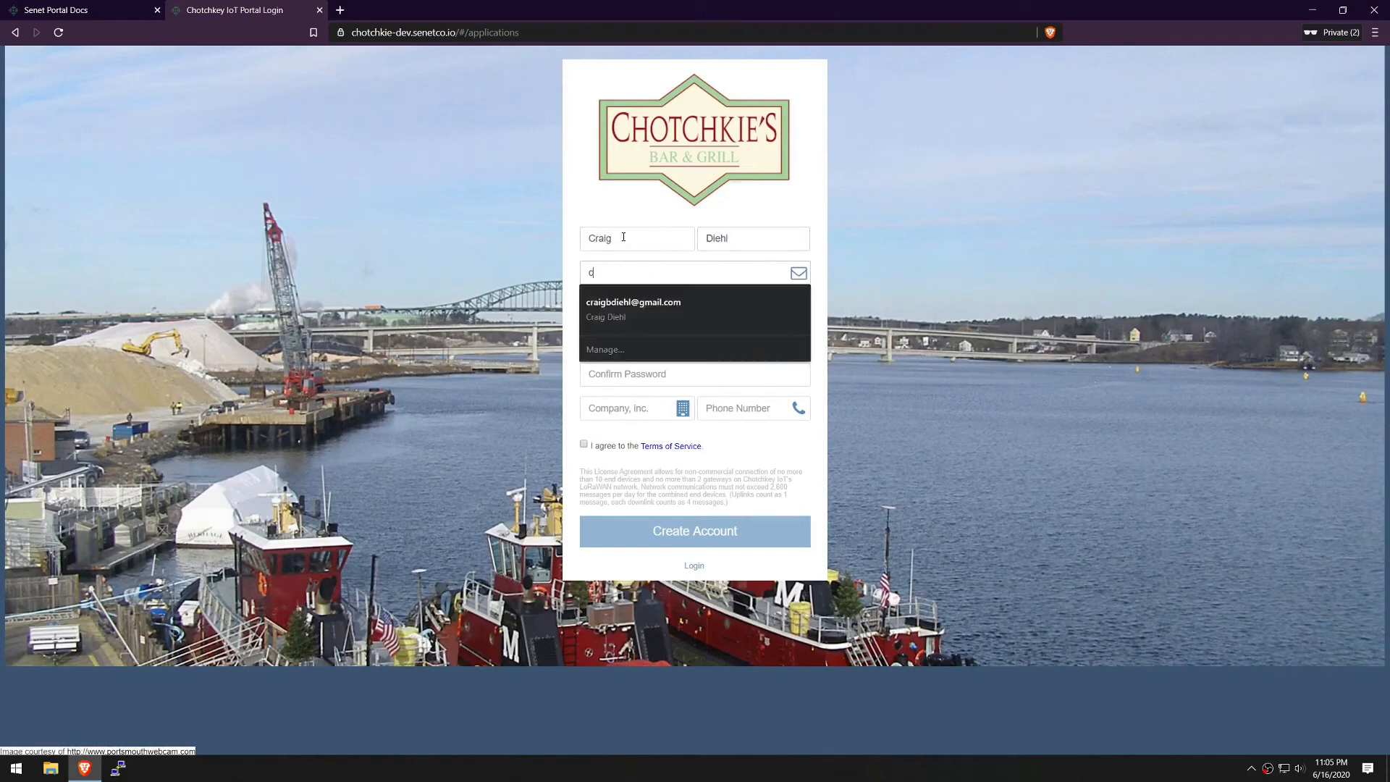
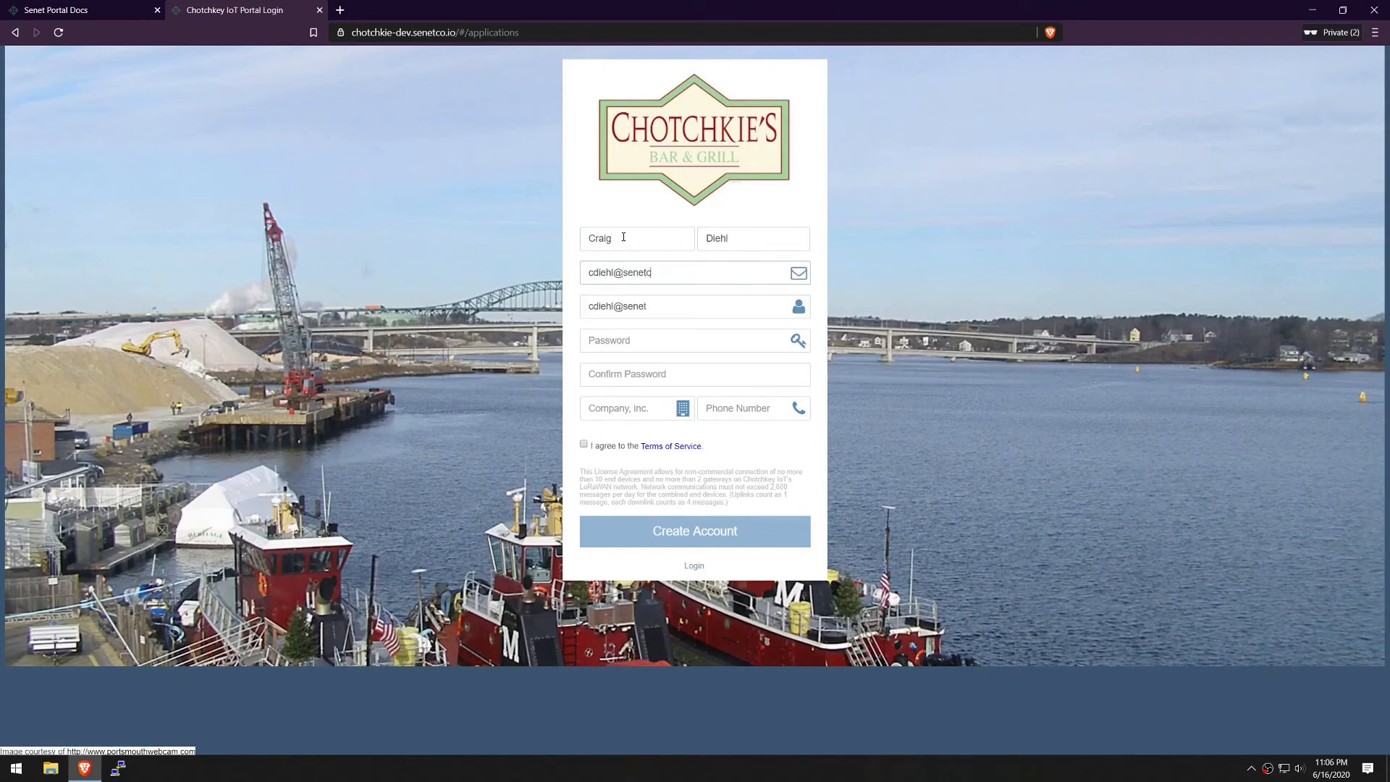
pyautogui.press('Tab')
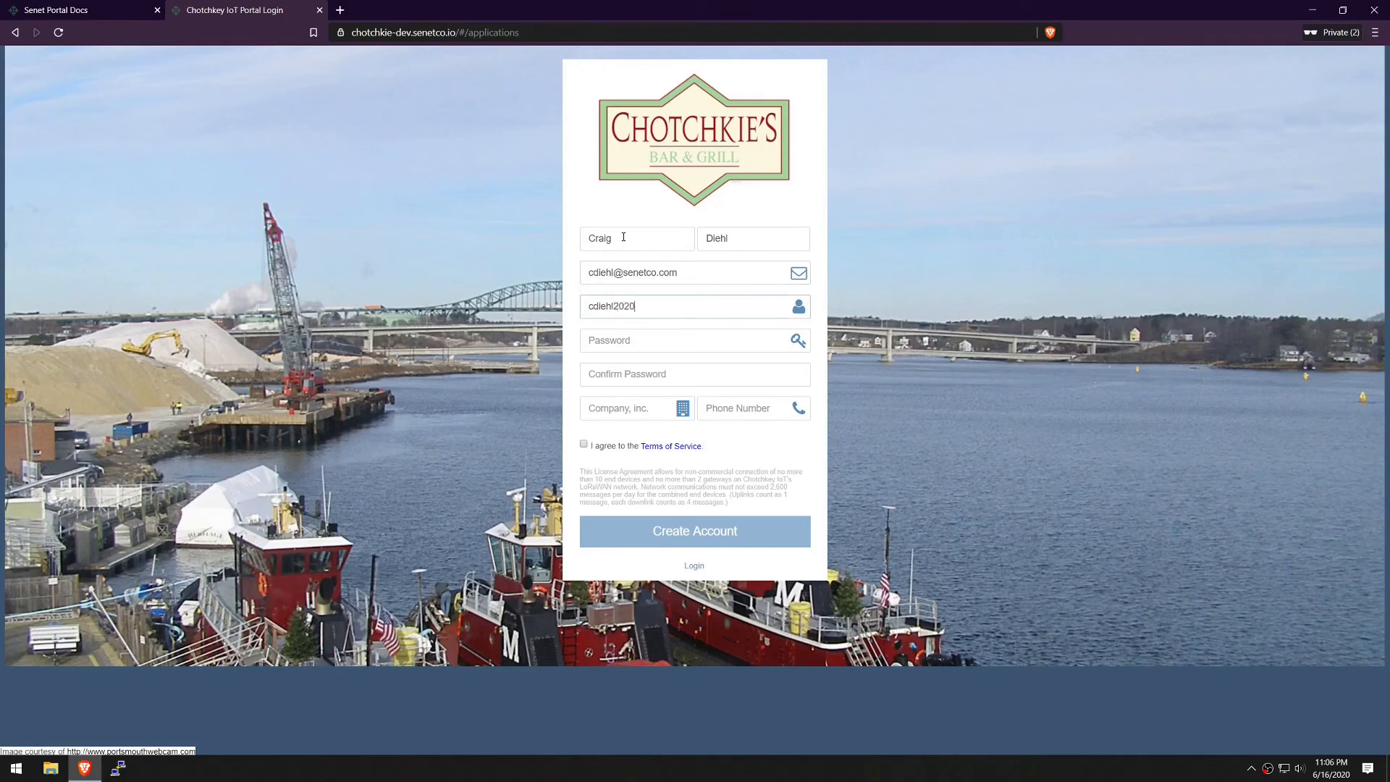
# Enter and confirm the password, company Senet, accept the terms, and submit
pyautogui.press('Tab')
pyautogui.write('••••••')
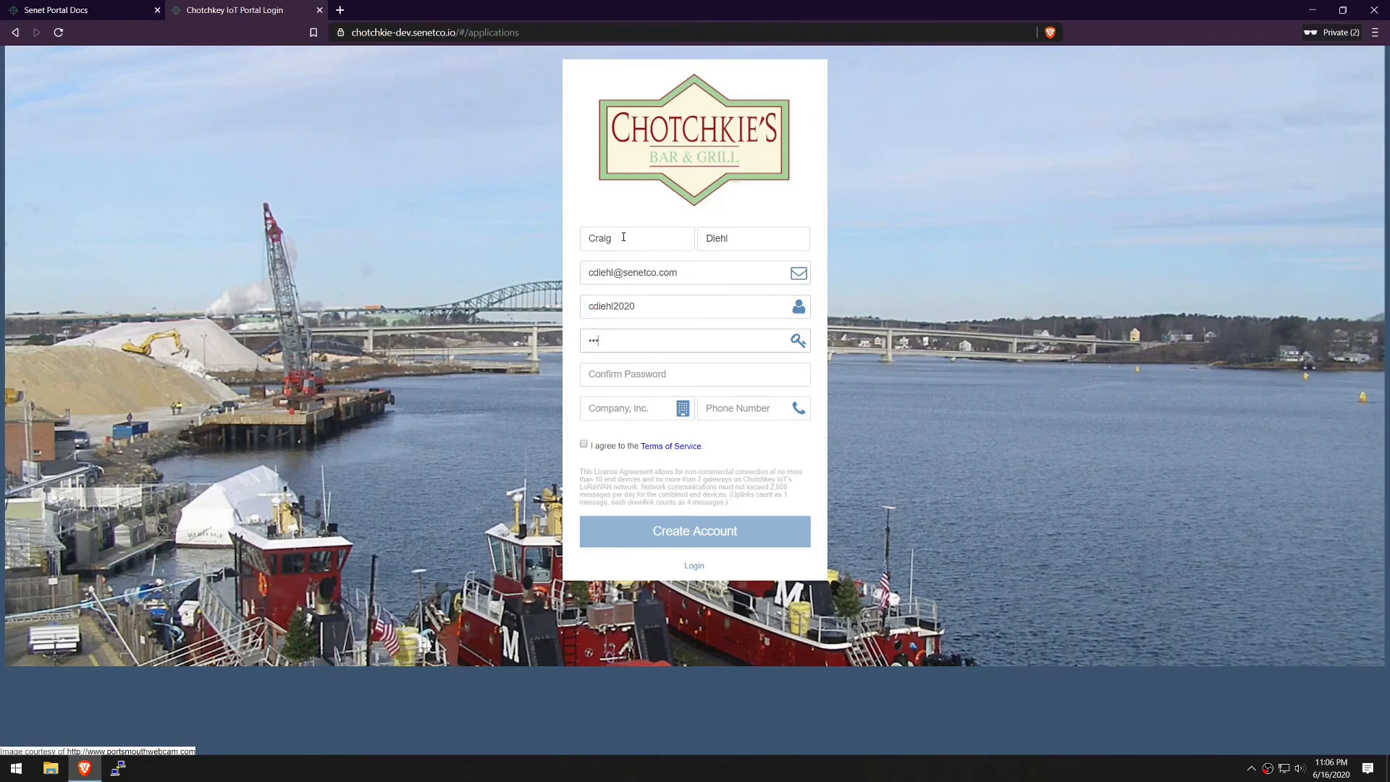
pyautogui.write('••••')
pyautogui.press('Tab')
pyautogui.write('••••')
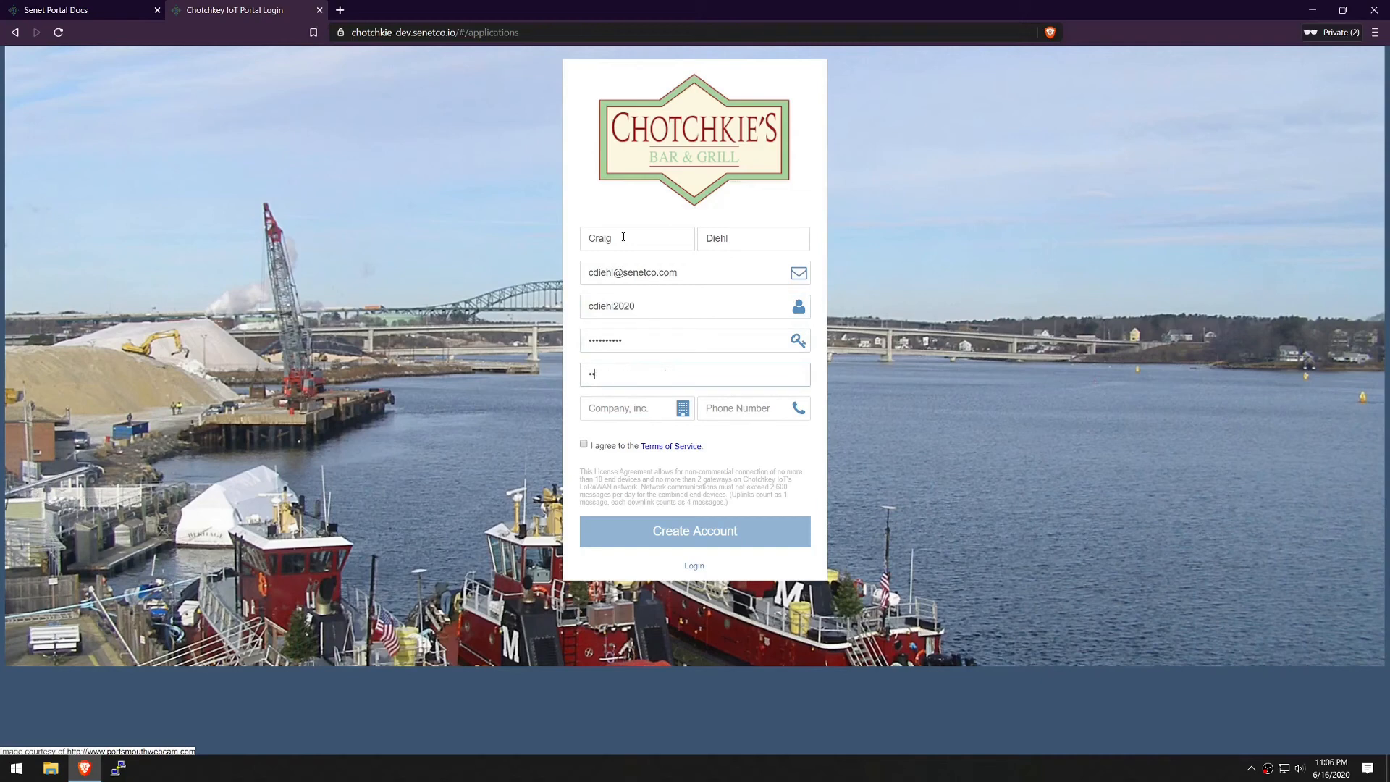
pyautogui.write('••••••')
pyautogui.press('Tab')
pyautogui.write('Sene')
pyautogui.press('Tab')
pyautogui.press('space')
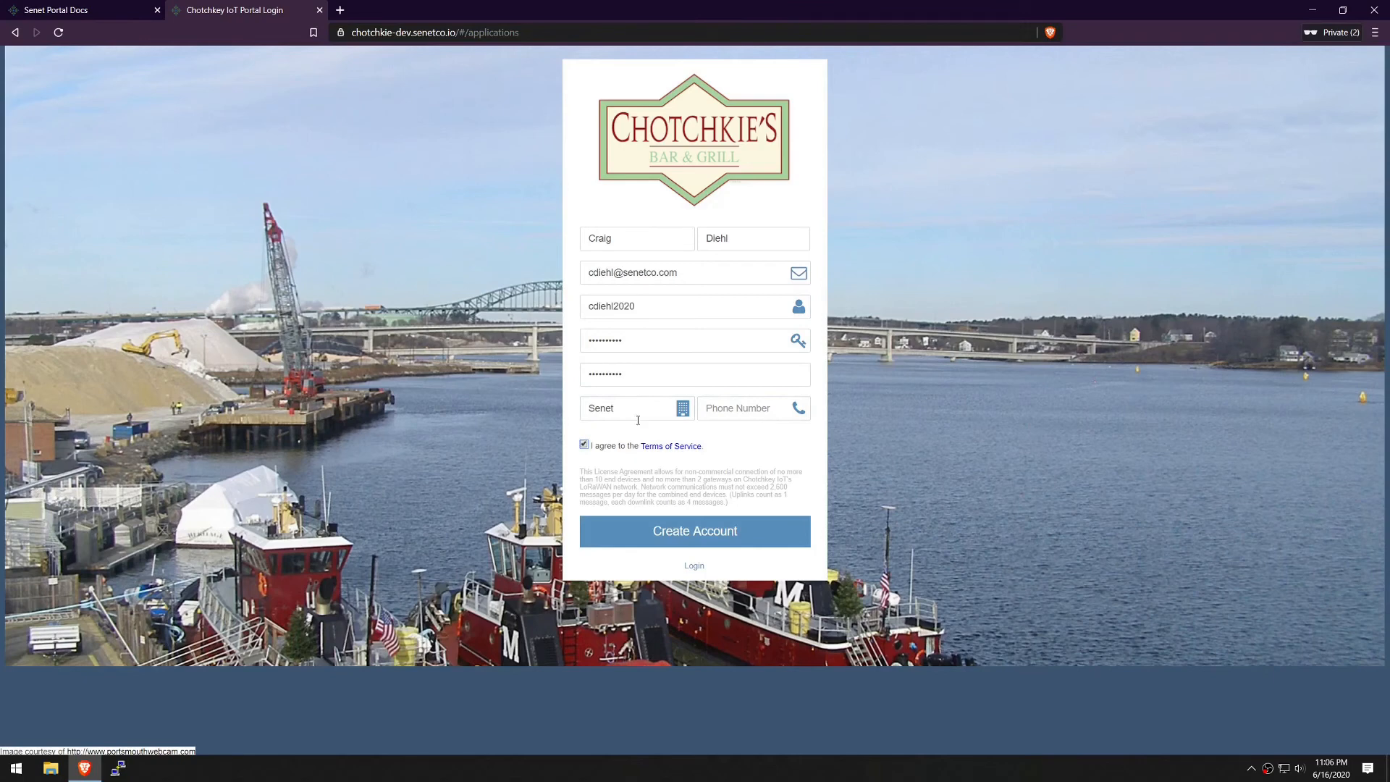
pyautogui.click(694, 532)
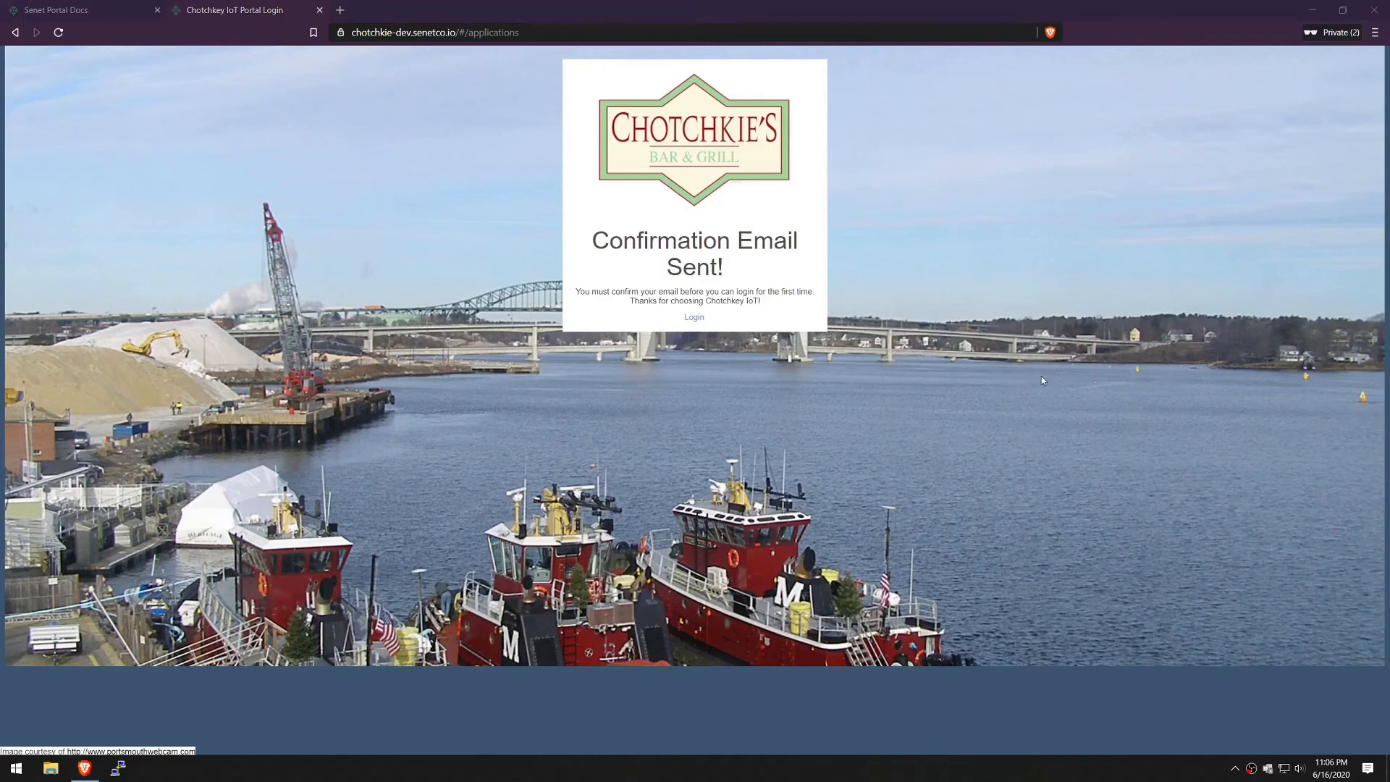
# Sign in with the new user's username and password, and dismiss the authorization warning
pyautogui.click(698, 319)
pyautogui.click(1202, 321)
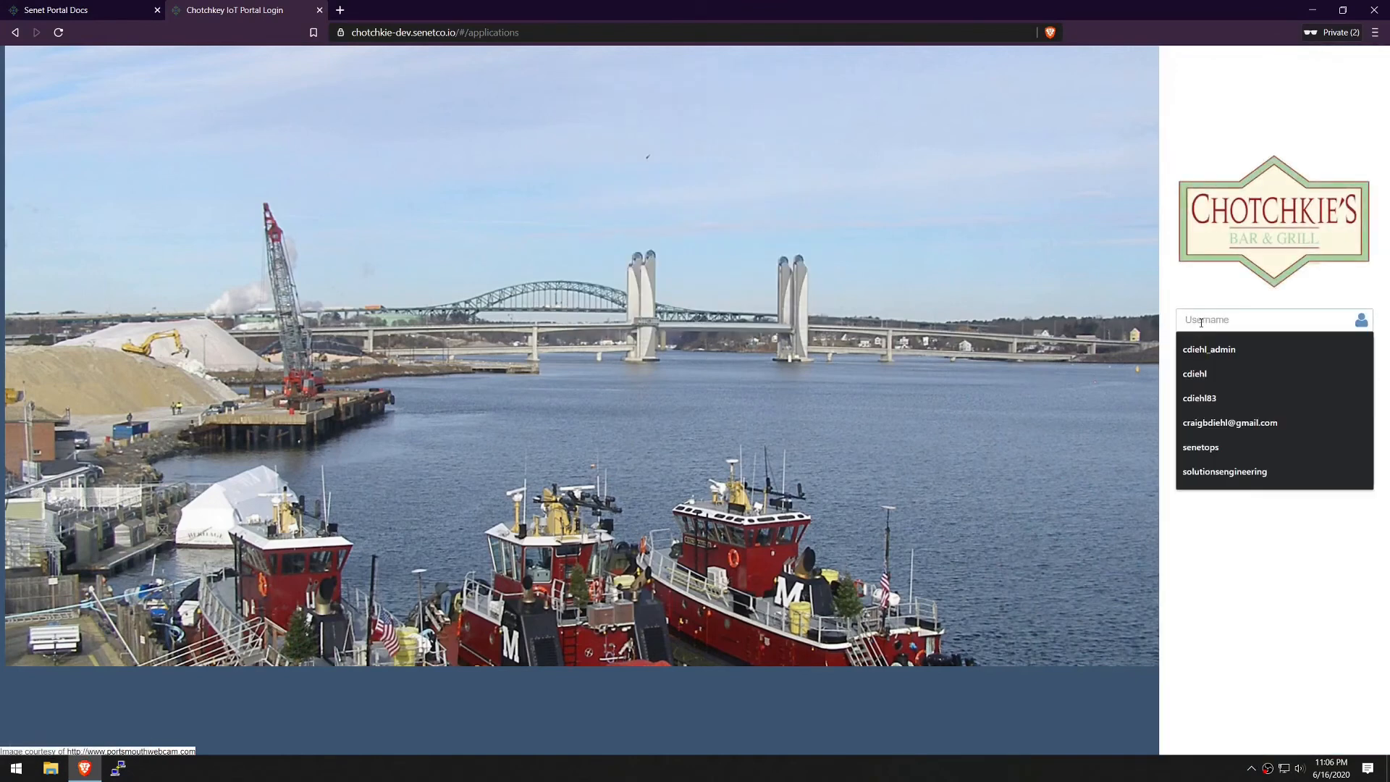
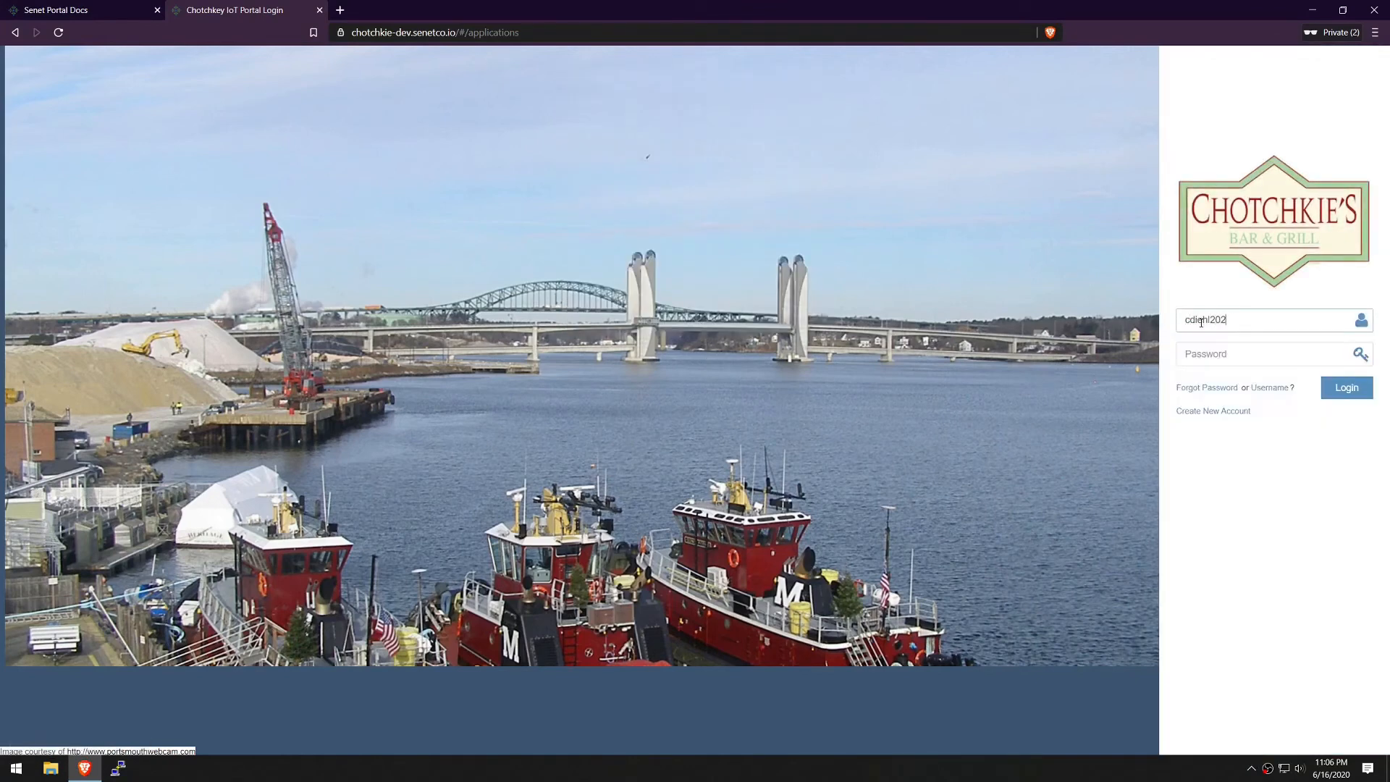
pyautogui.press('Tab')
pyautogui.write('*********')
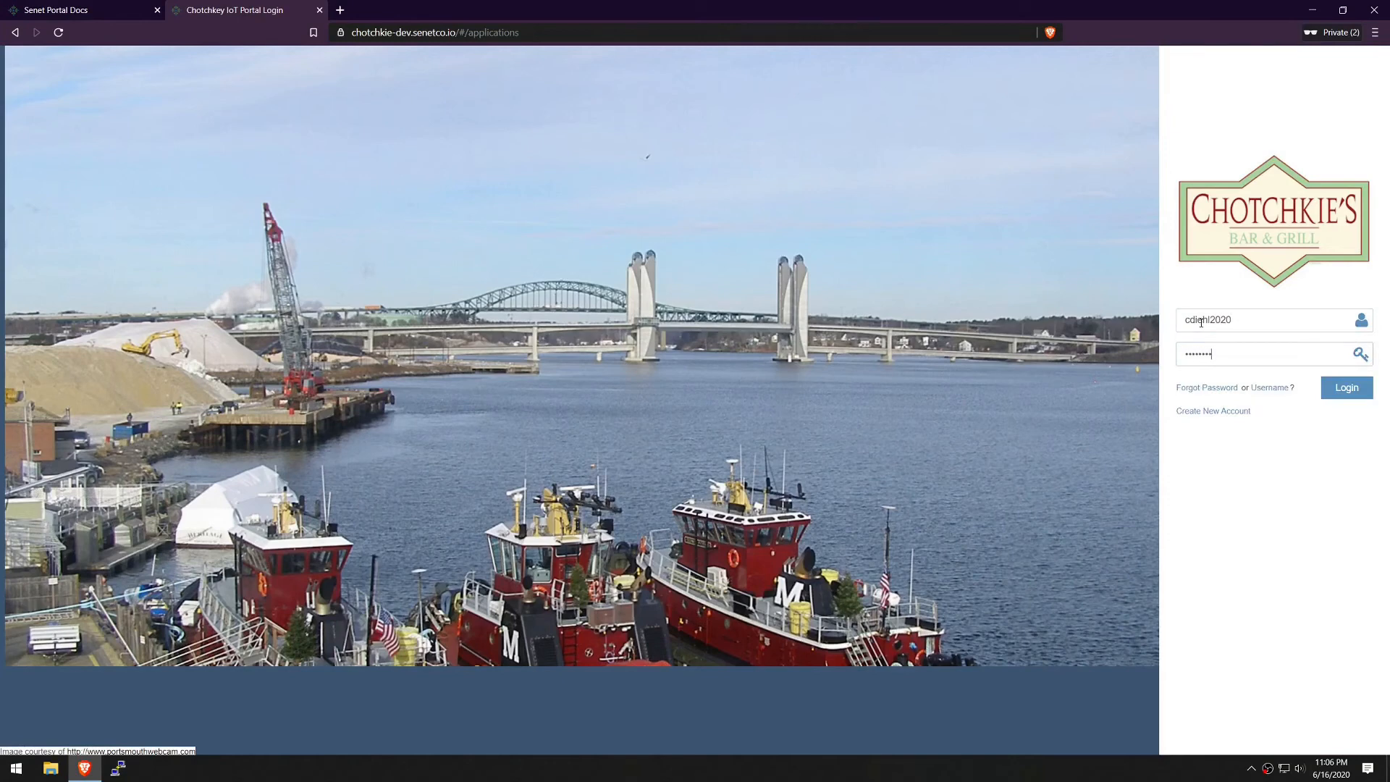
pyautogui.press('Return')
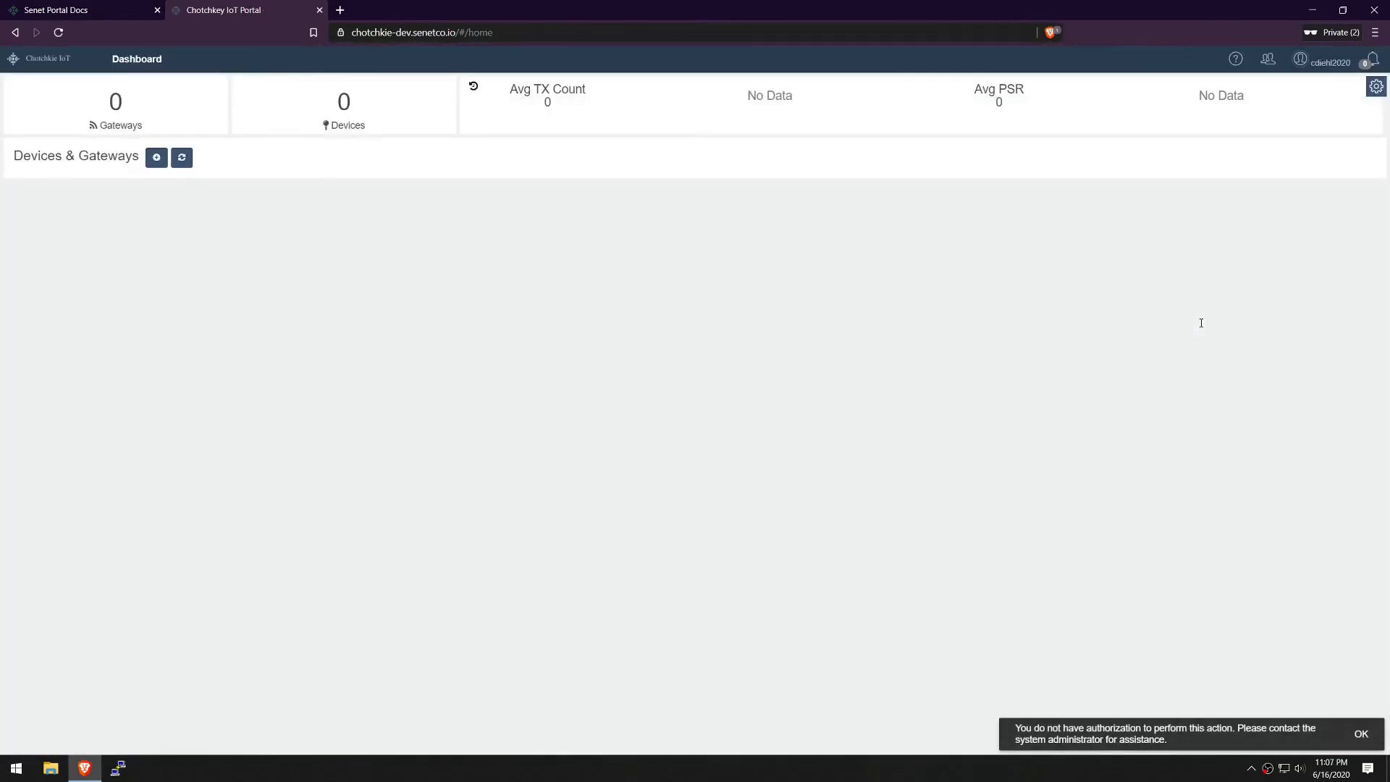
pyautogui.click(1361, 734)
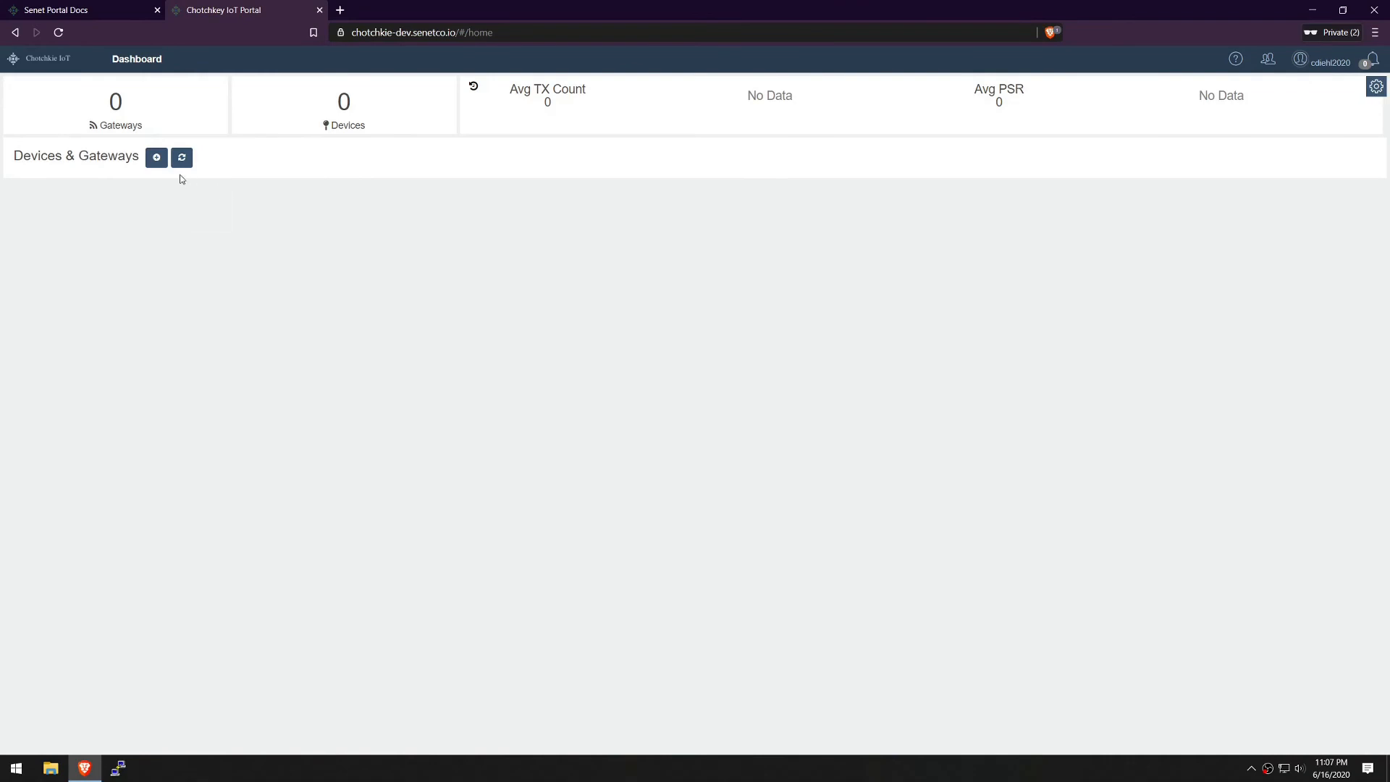
# Log out, sign back in with the admin username and password, and open the Administration Users list
pyautogui.click(1325, 72)
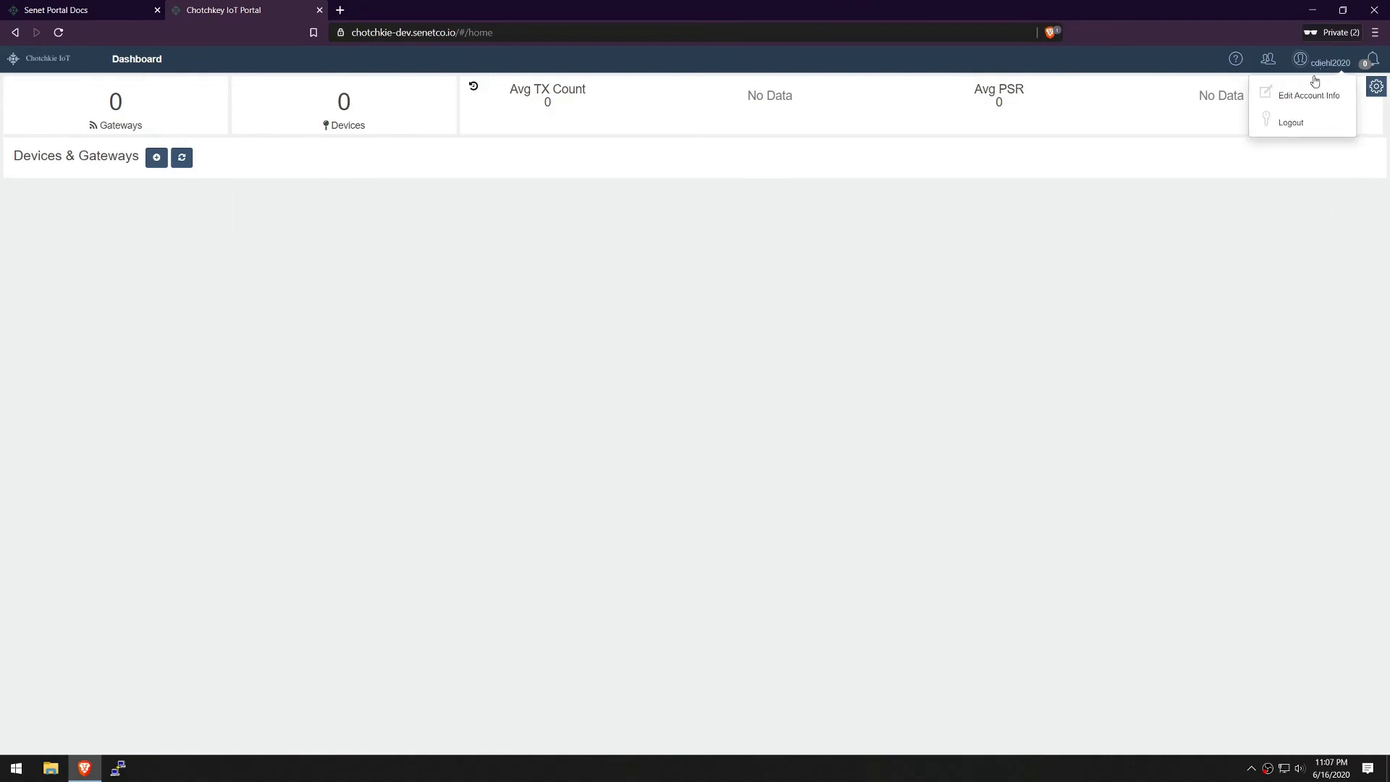
pyautogui.click(1275, 120)
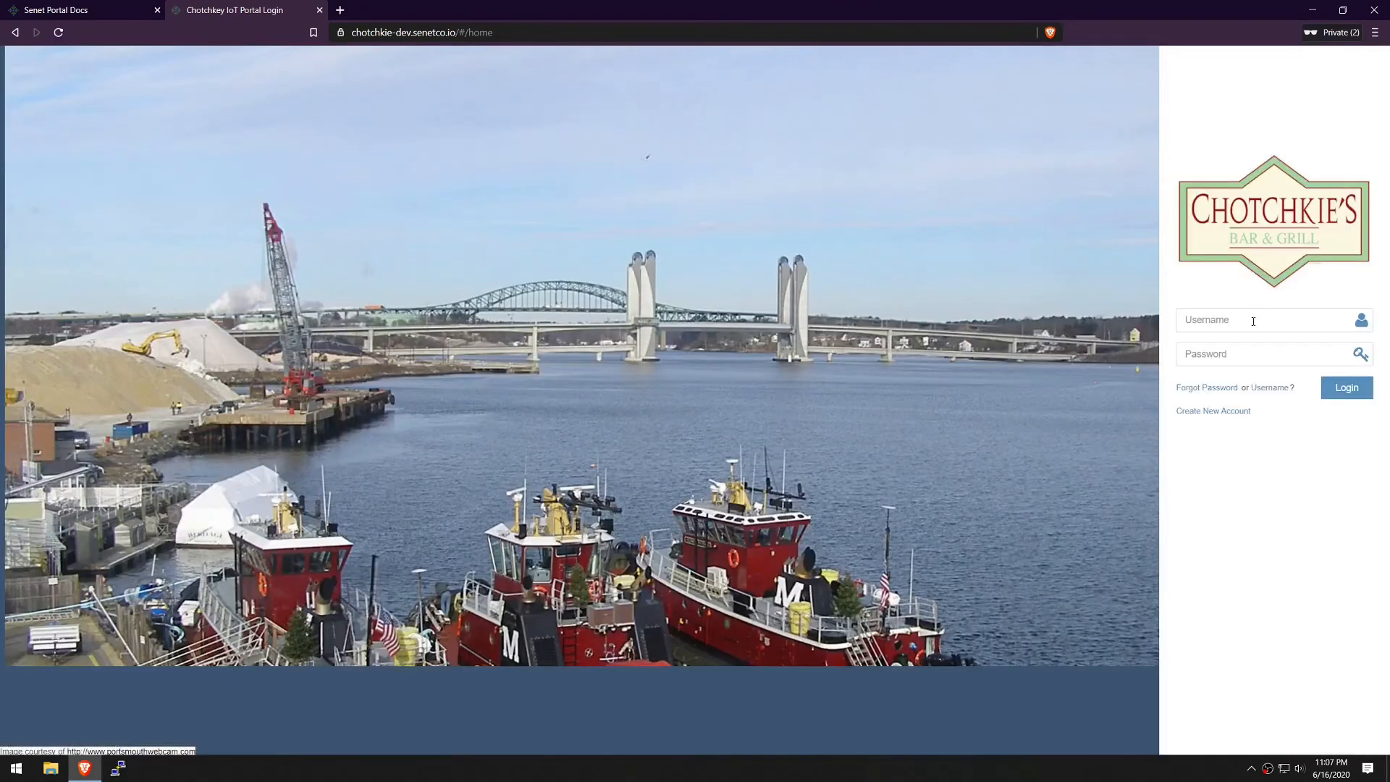
pyautogui.click(1253, 321)
pyautogui.press('Tab')
pyautogui.write('**********')
pyautogui.press('Return')
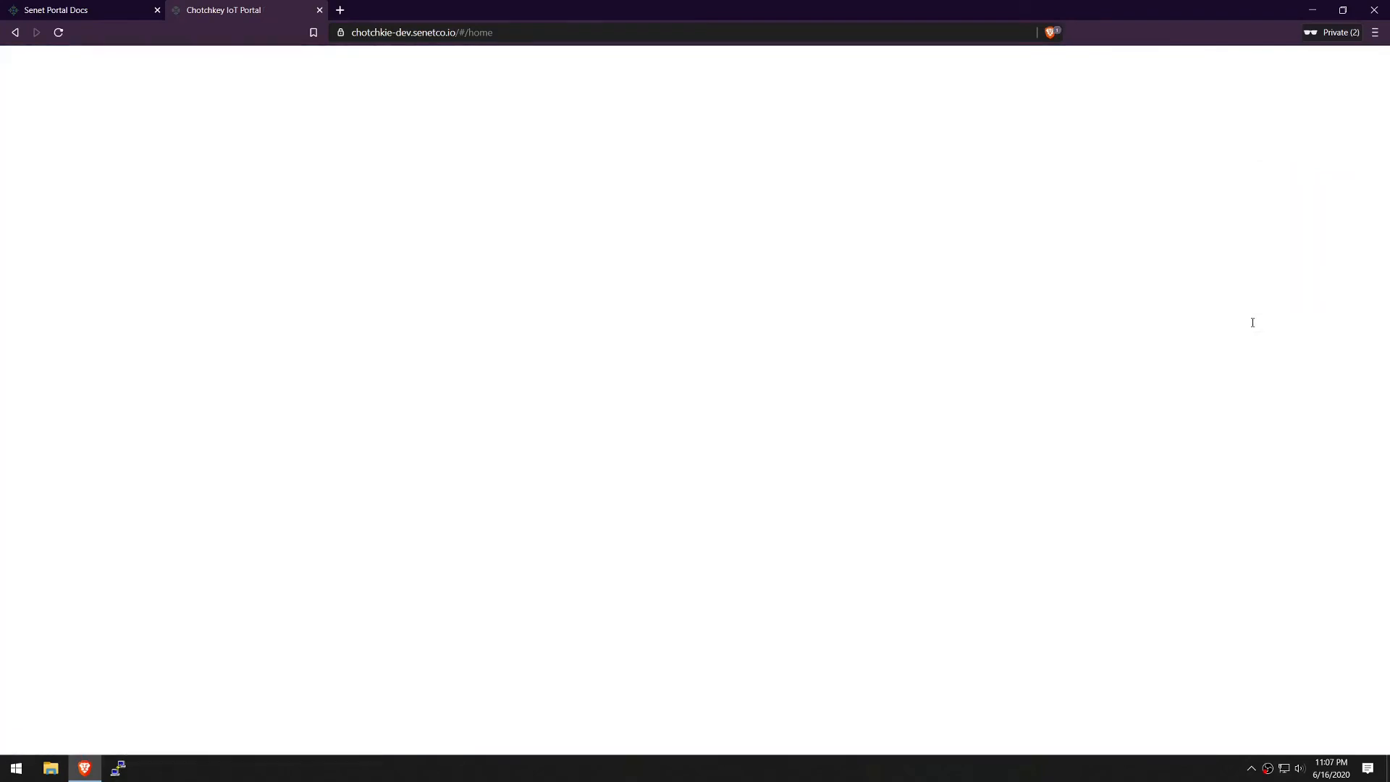
pyautogui.click(652, 58)
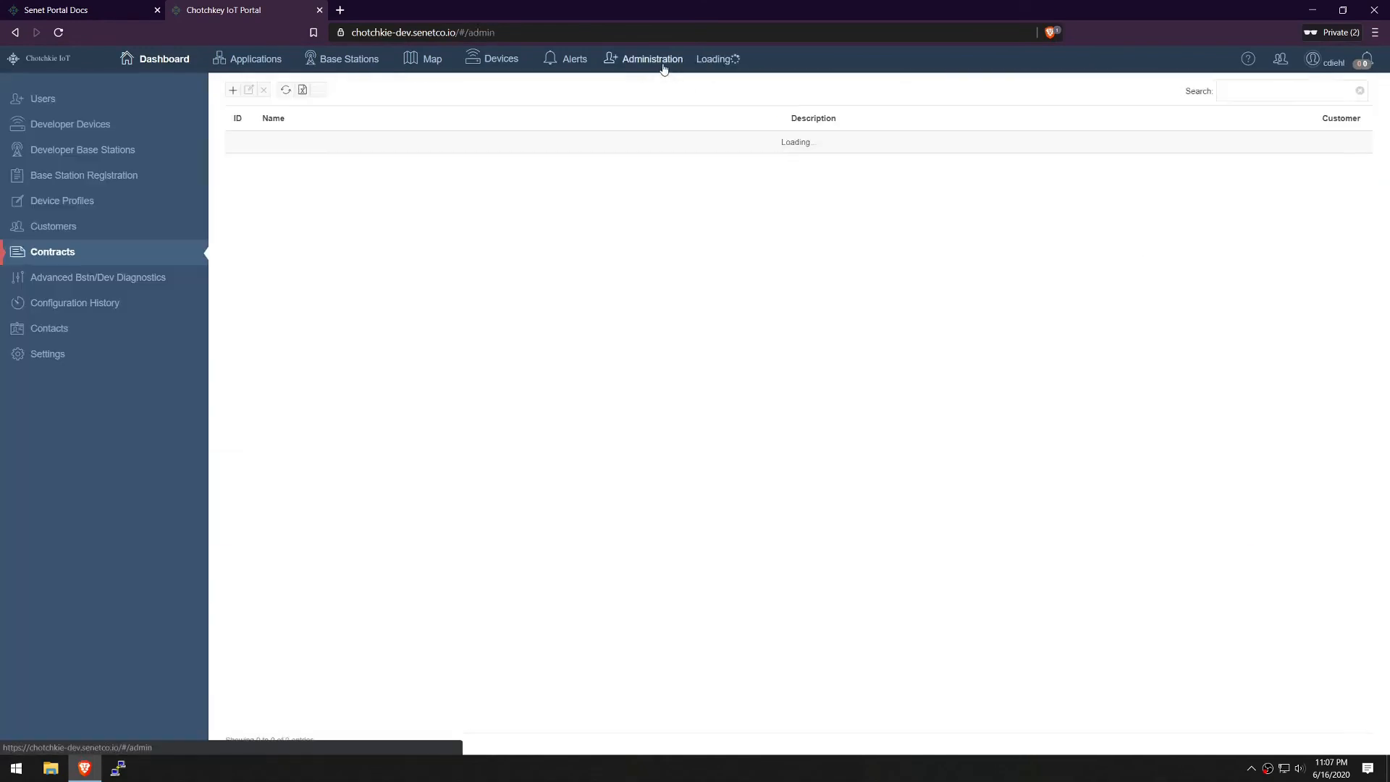
pyautogui.click(40, 99)
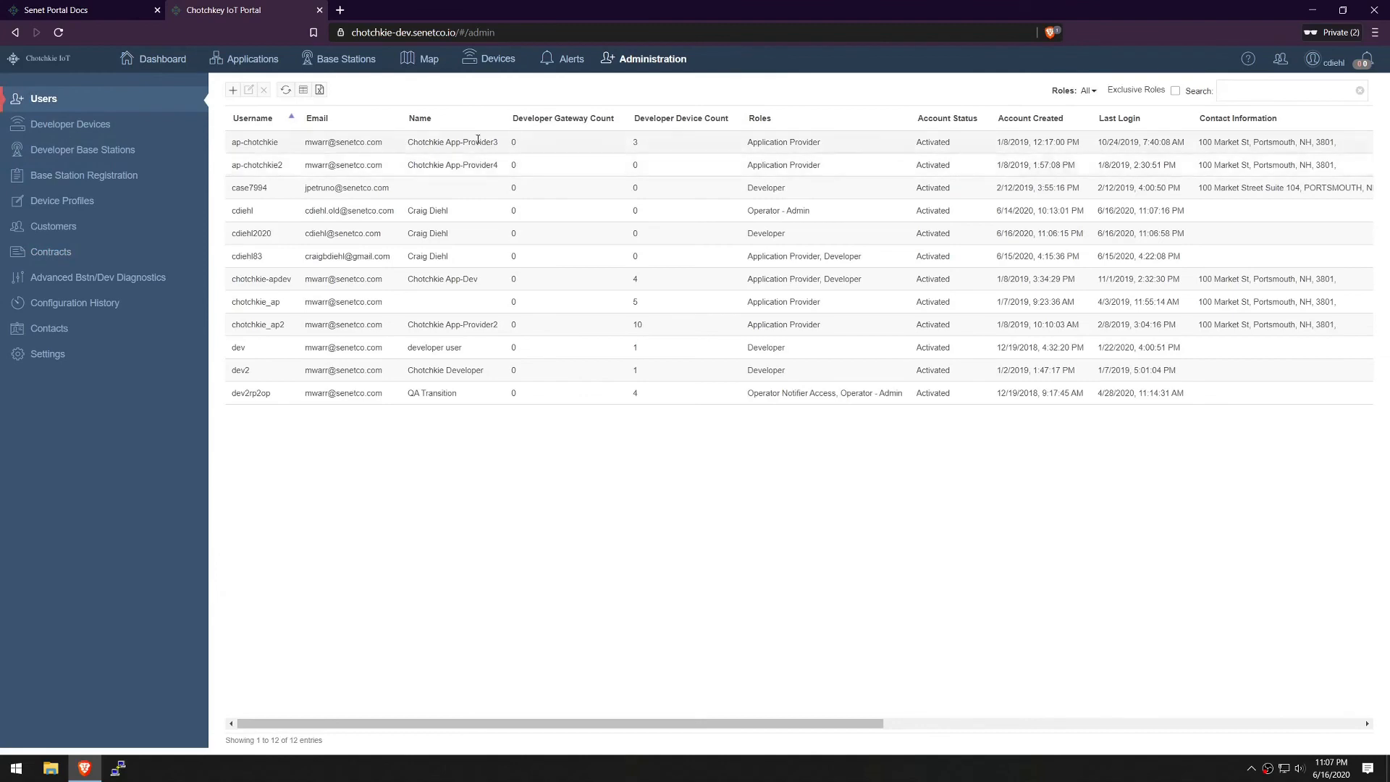
# Edit the new Developer user to assign account ACME, add the Application Provider role, and save
pyautogui.click(544, 235)
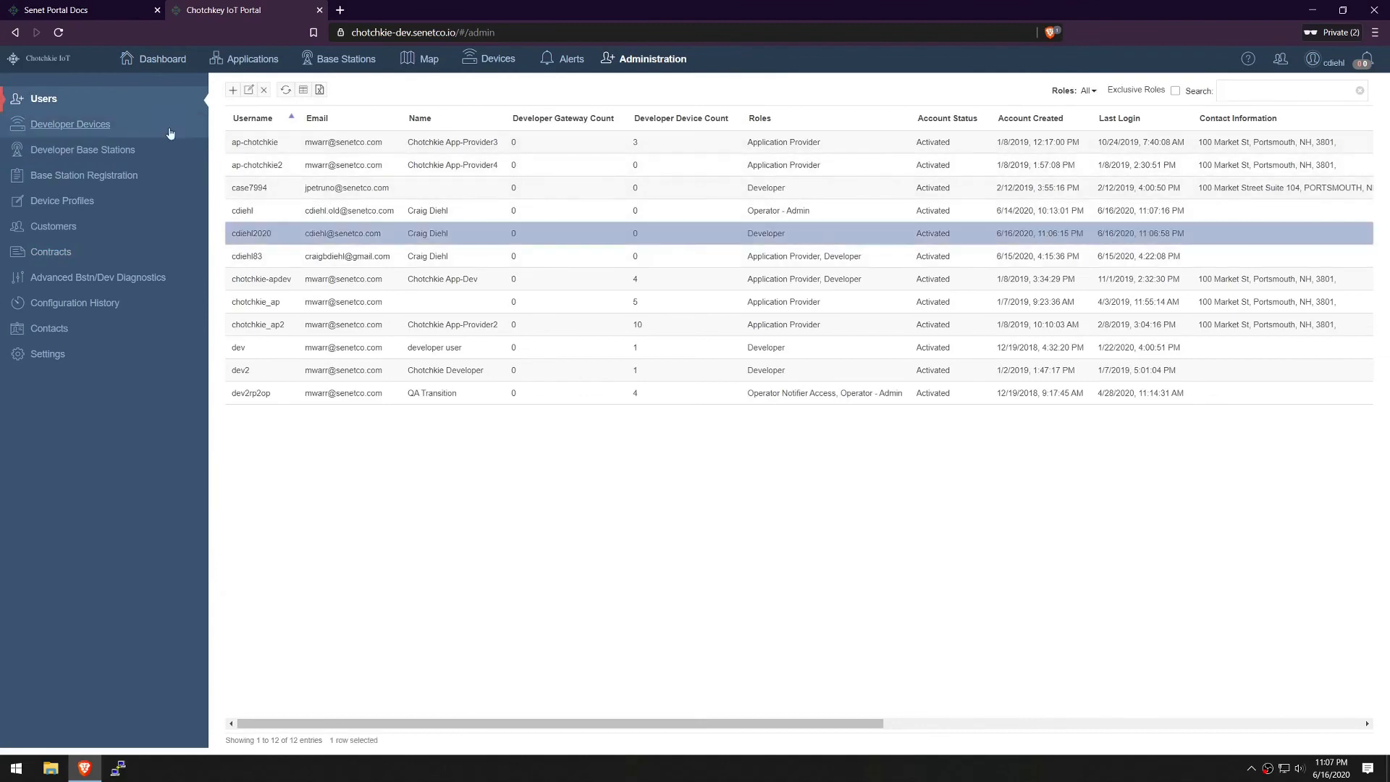
pyautogui.click(248, 90)
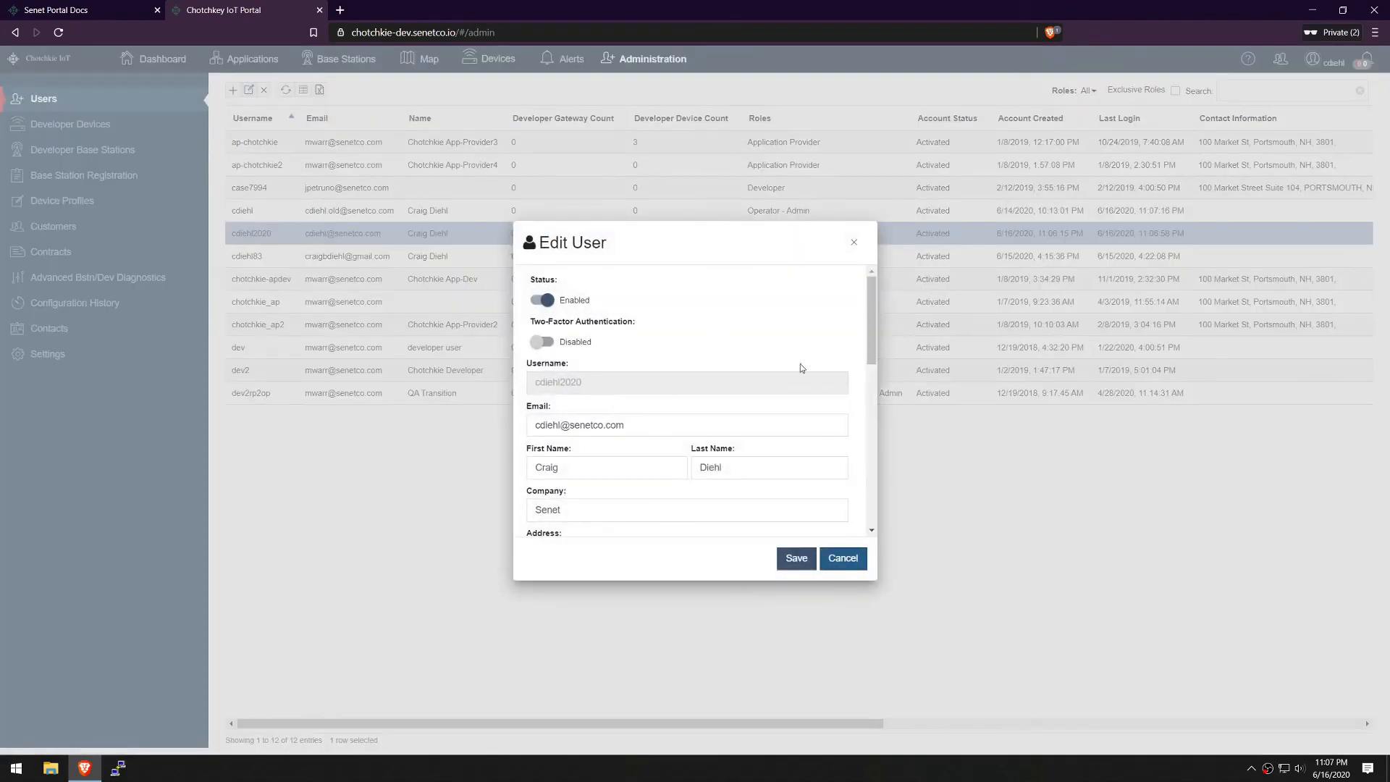
pyautogui.moveTo(872, 299); pyautogui.dragTo(874, 421)
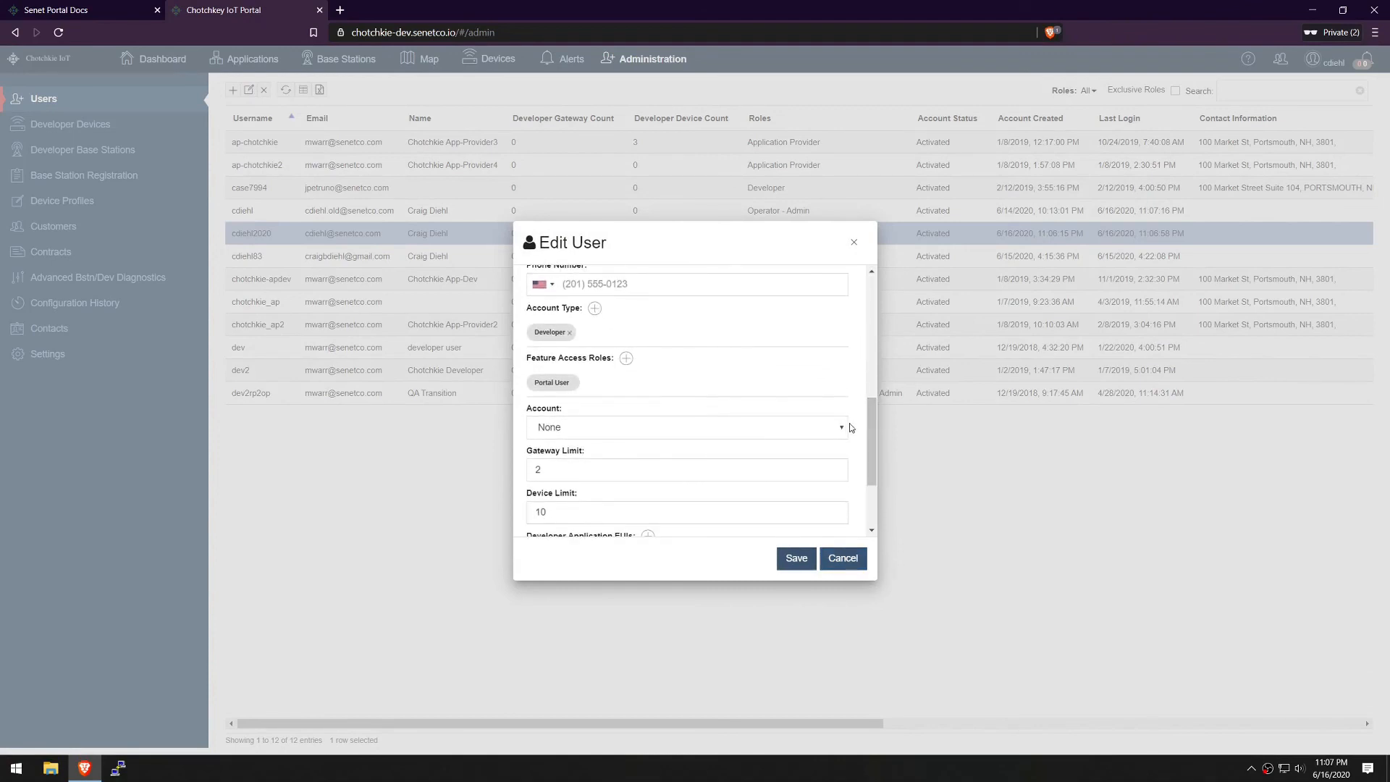
pyautogui.click(844, 427)
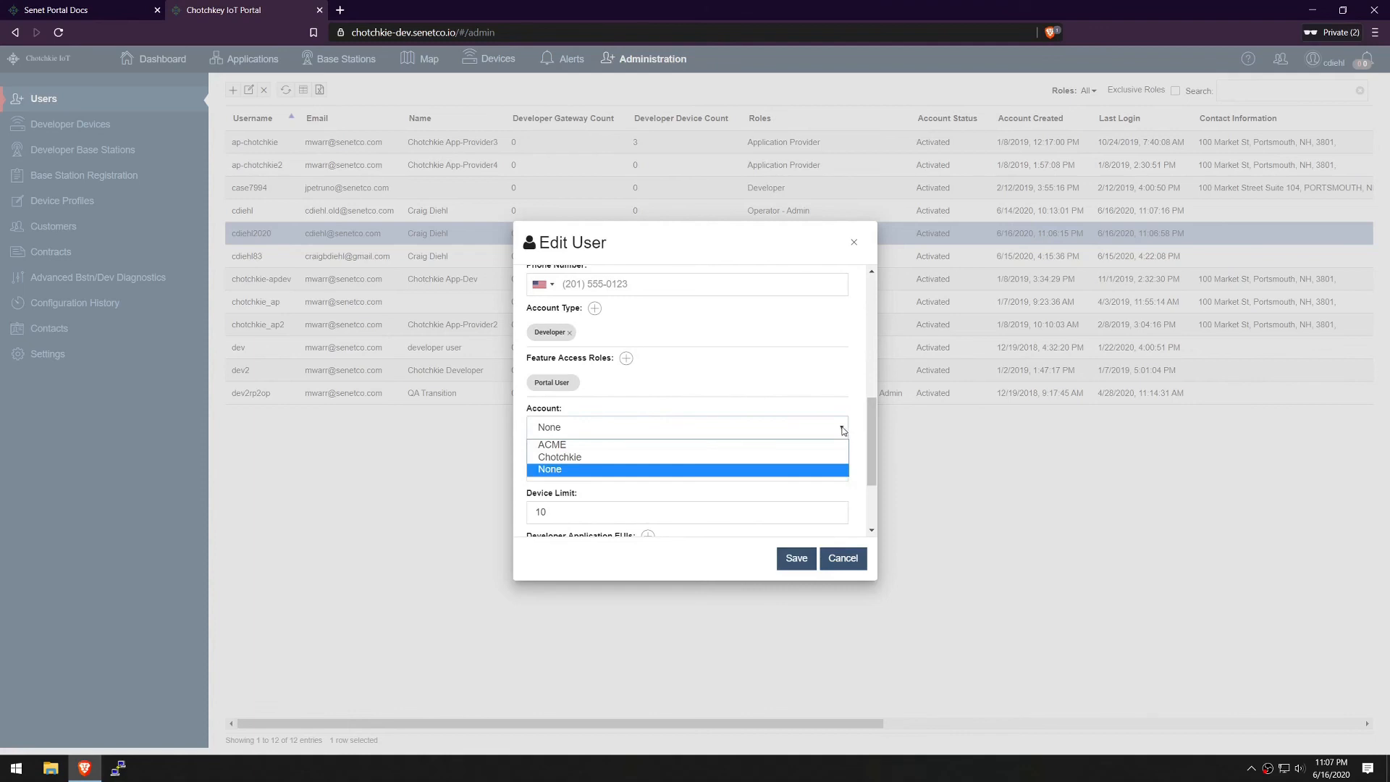
pyautogui.click(823, 445)
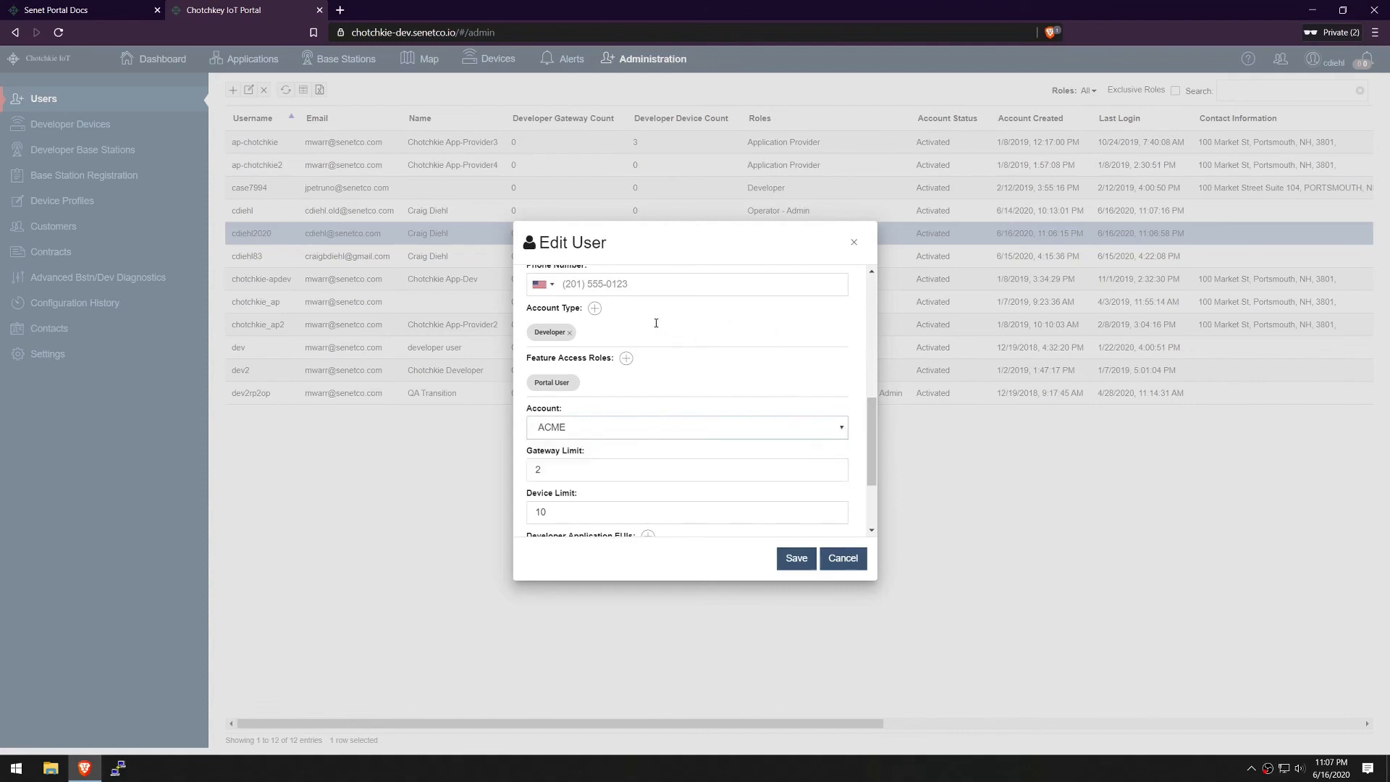
pyautogui.click(596, 310)
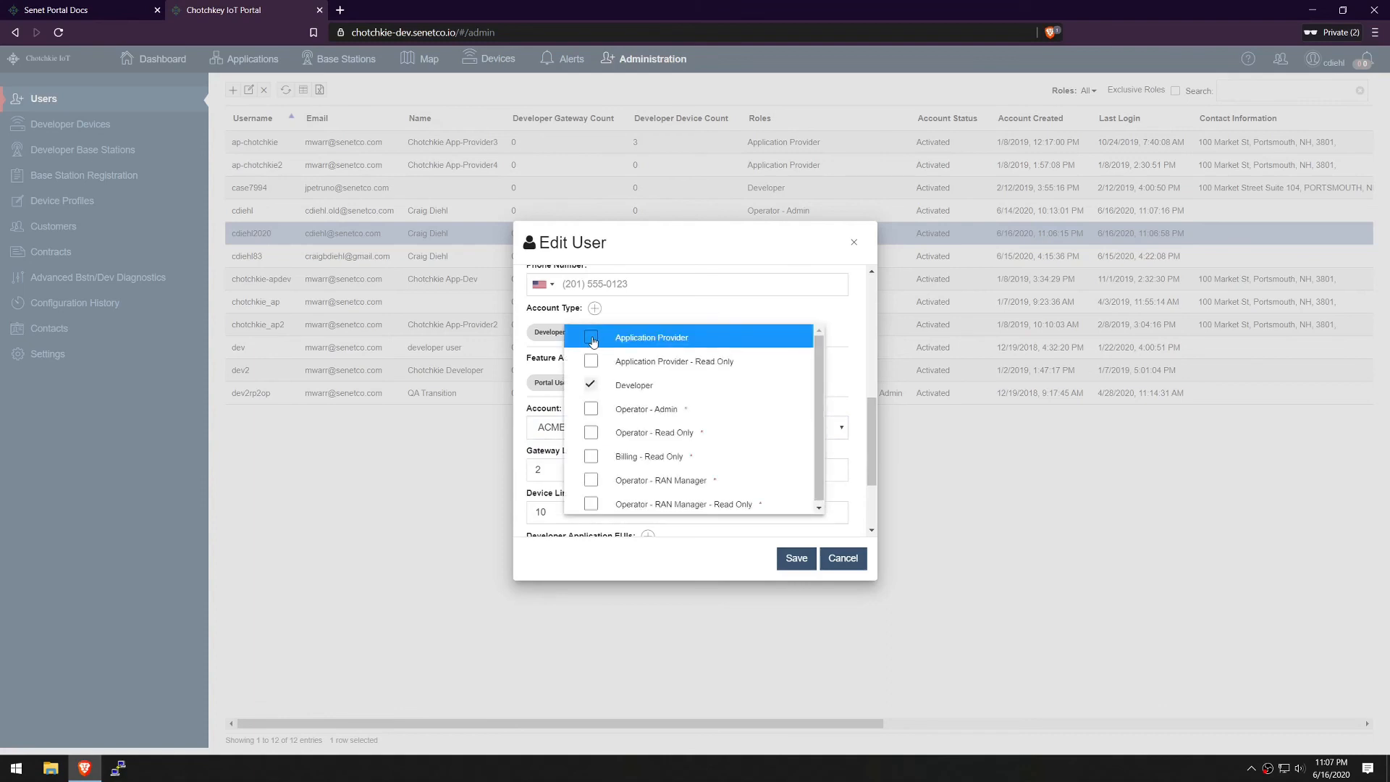
pyautogui.click(591, 338)
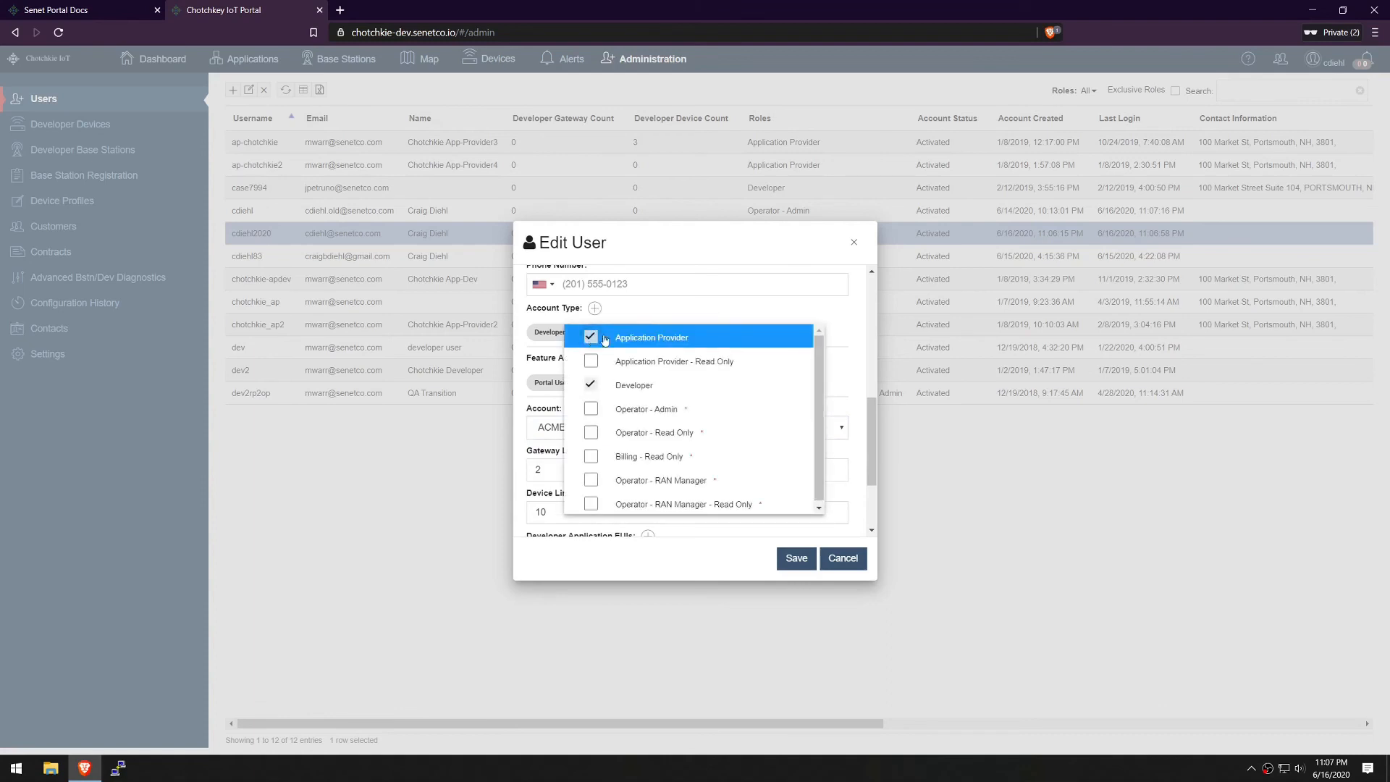
pyautogui.click(847, 316)
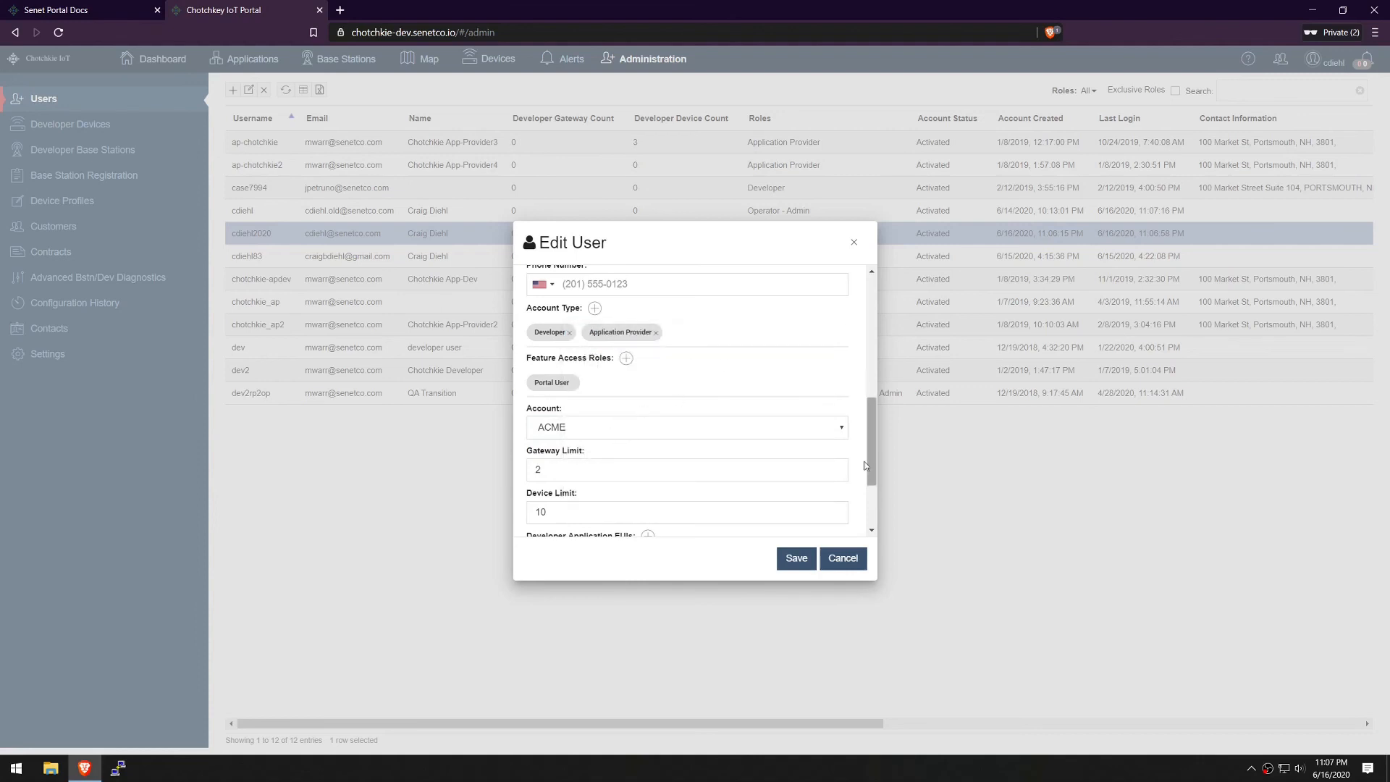
pyautogui.click(796, 558)
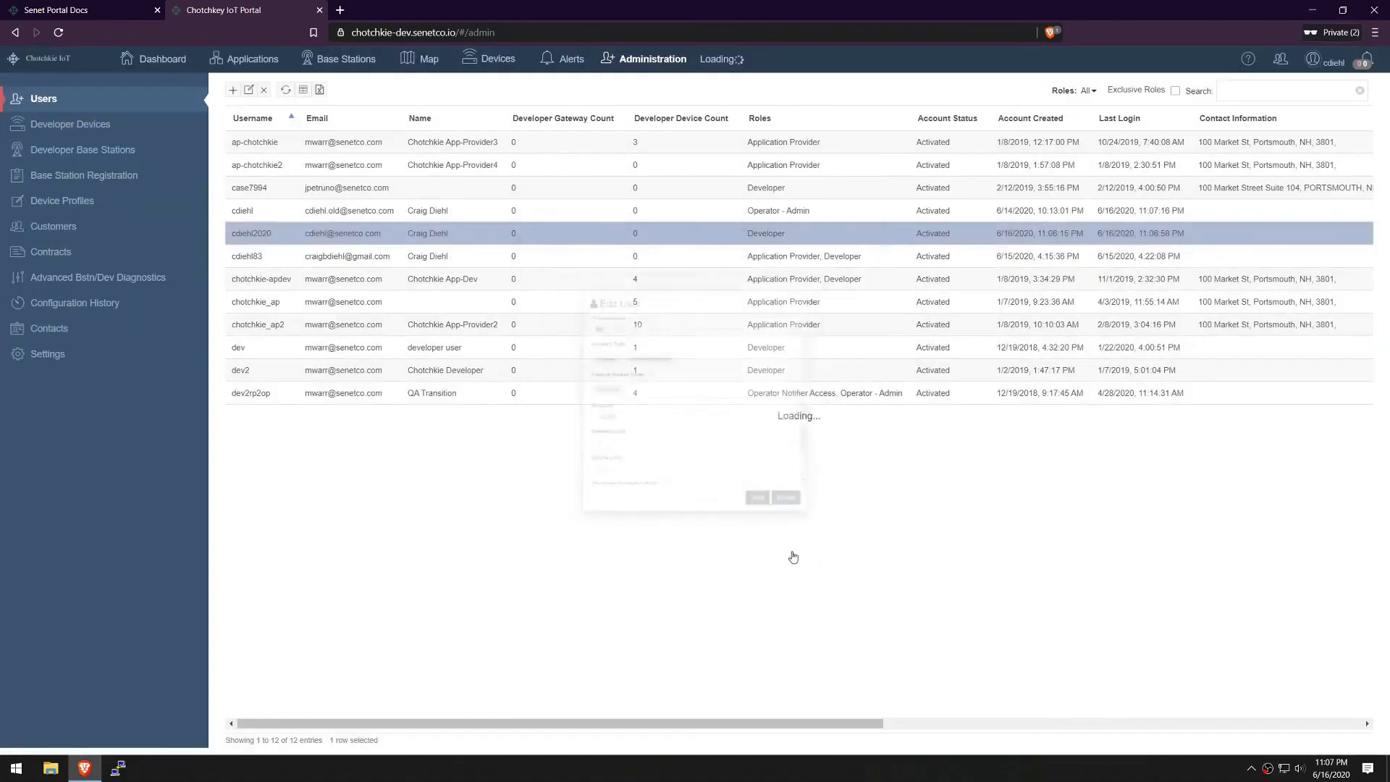
# Log out of the admin session, sign in with the new user's credentials, and dismiss the authorization notice
pyautogui.click(1330, 66)
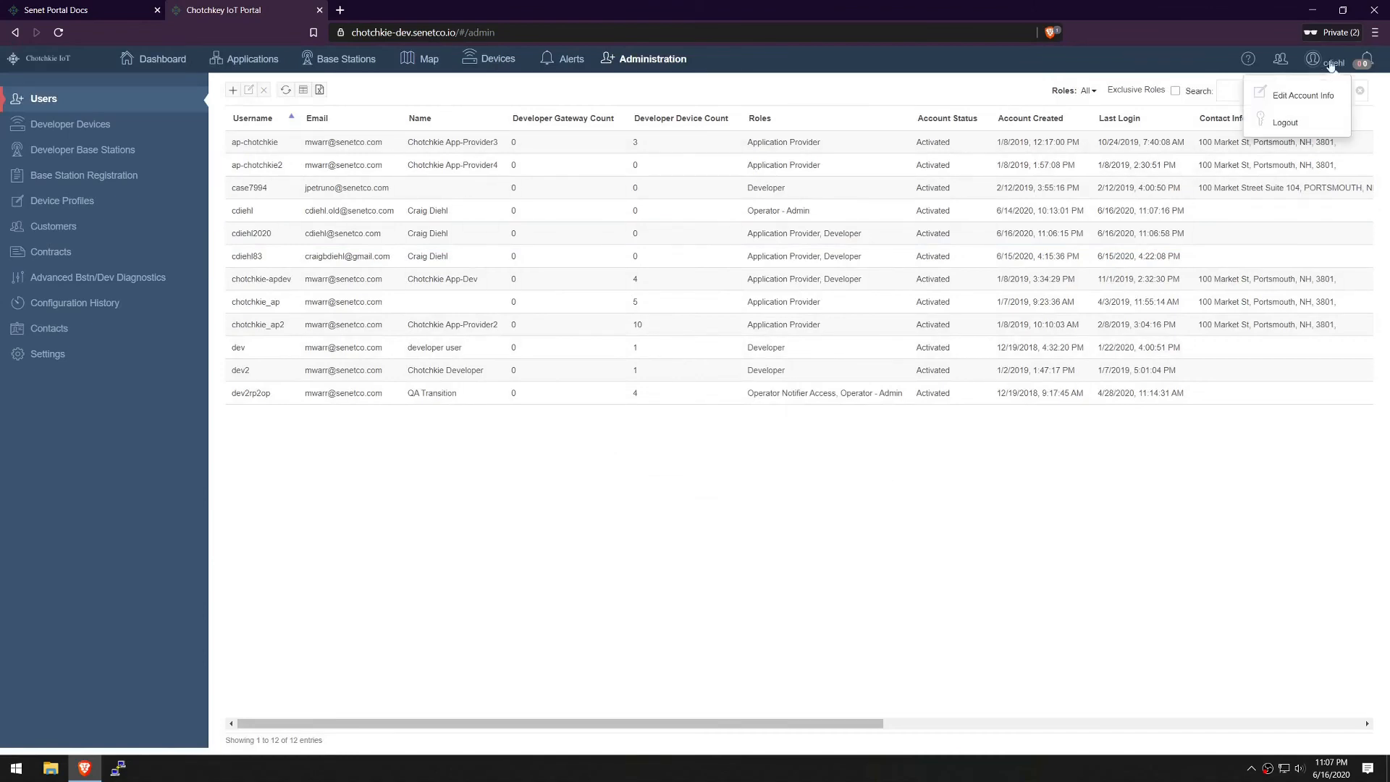
pyautogui.click(1295, 124)
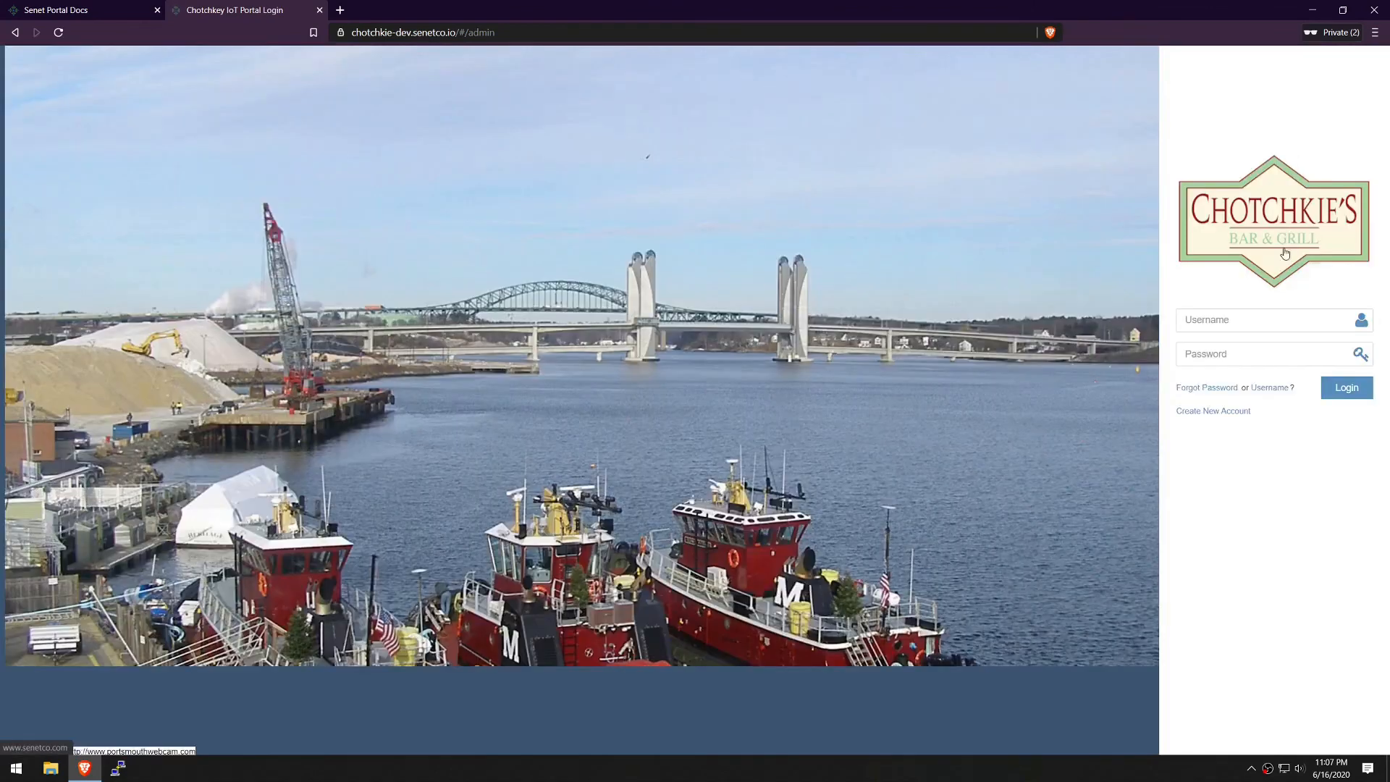
pyautogui.click(1258, 318)
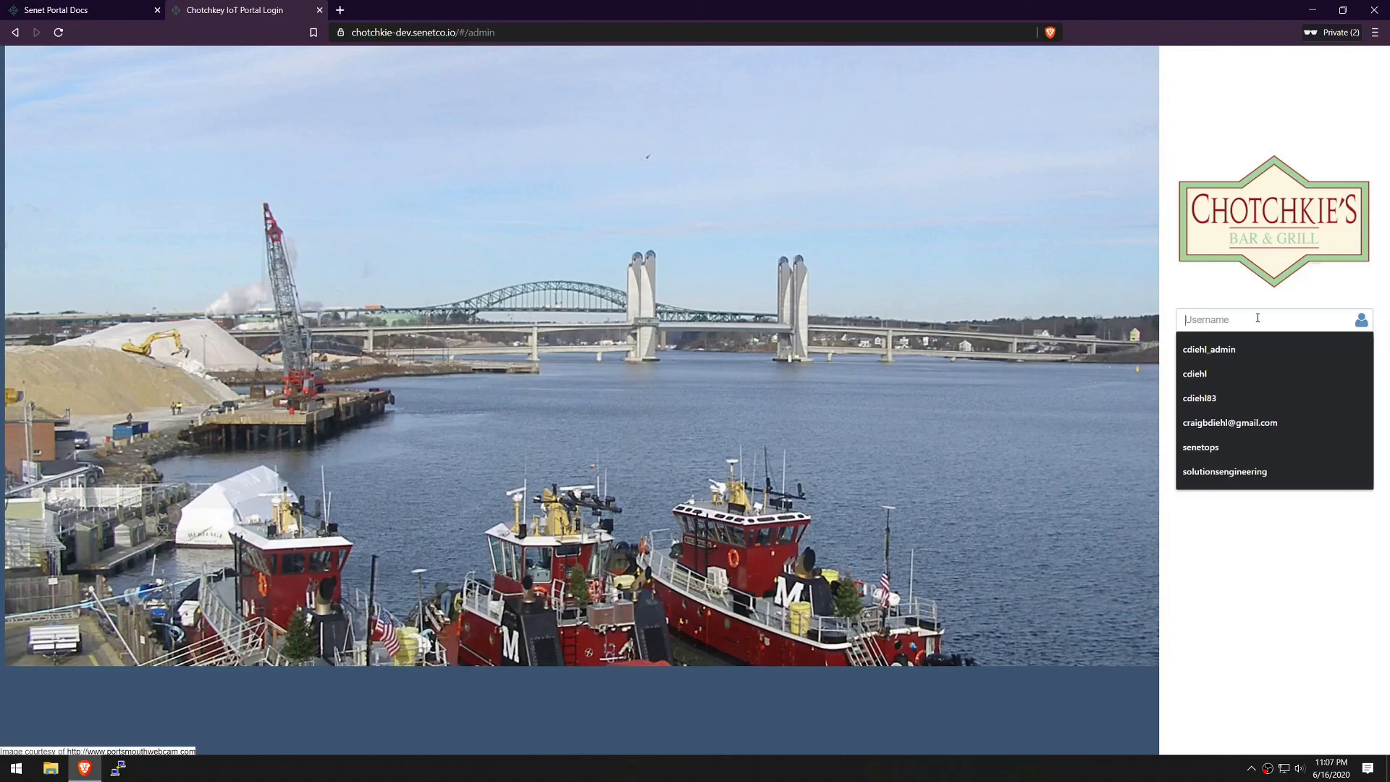
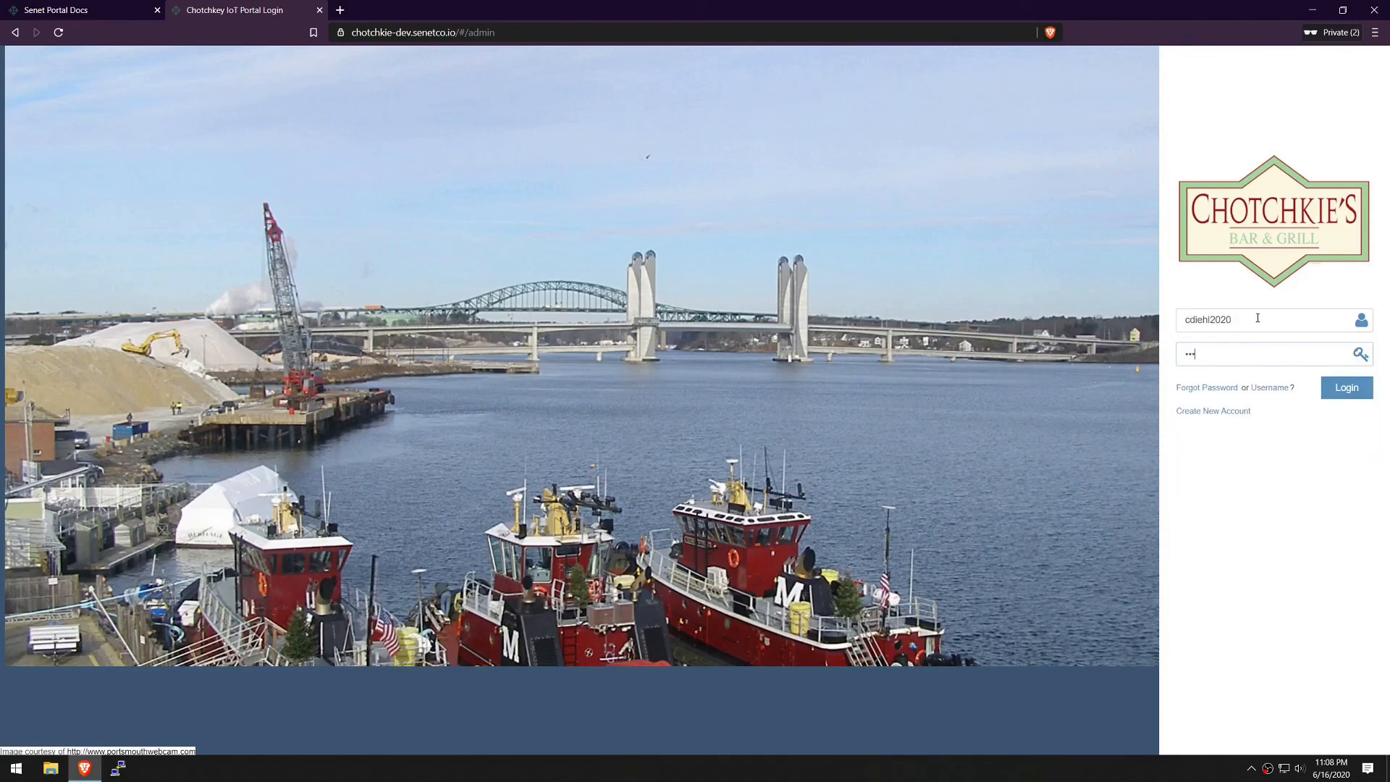
pyautogui.press('Return')
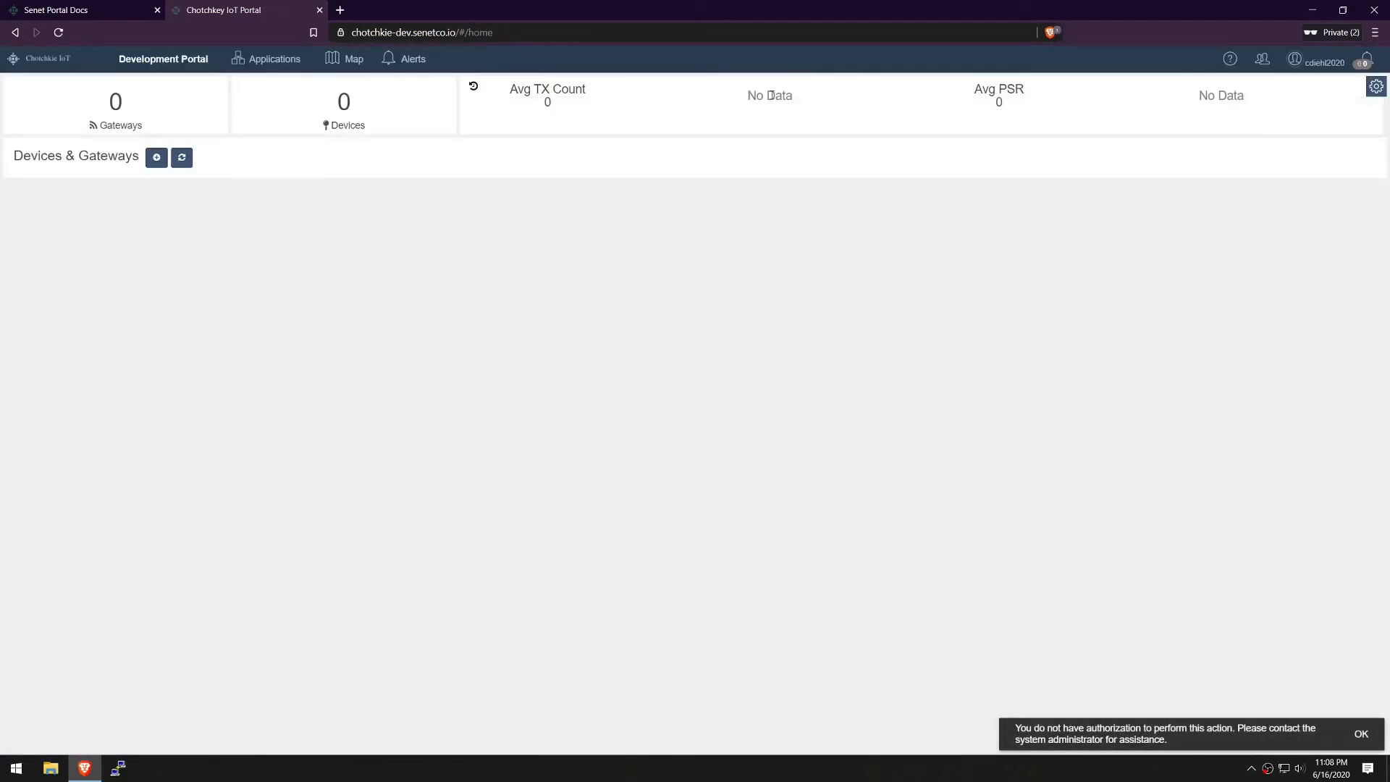
pyautogui.click(1361, 733)
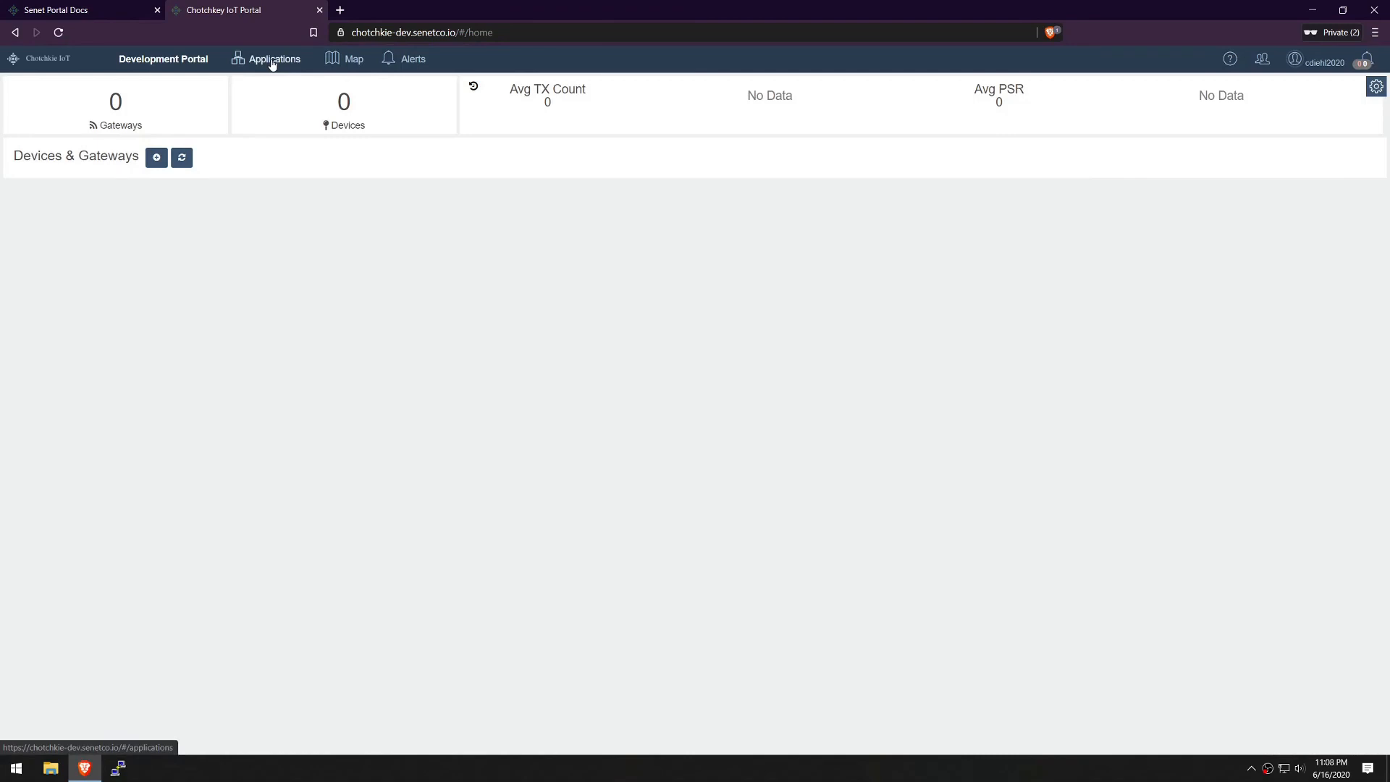
# Open Applications and inspect the ACME Water Meters entry, highlighting its EUI and name
pyautogui.click(272, 62)
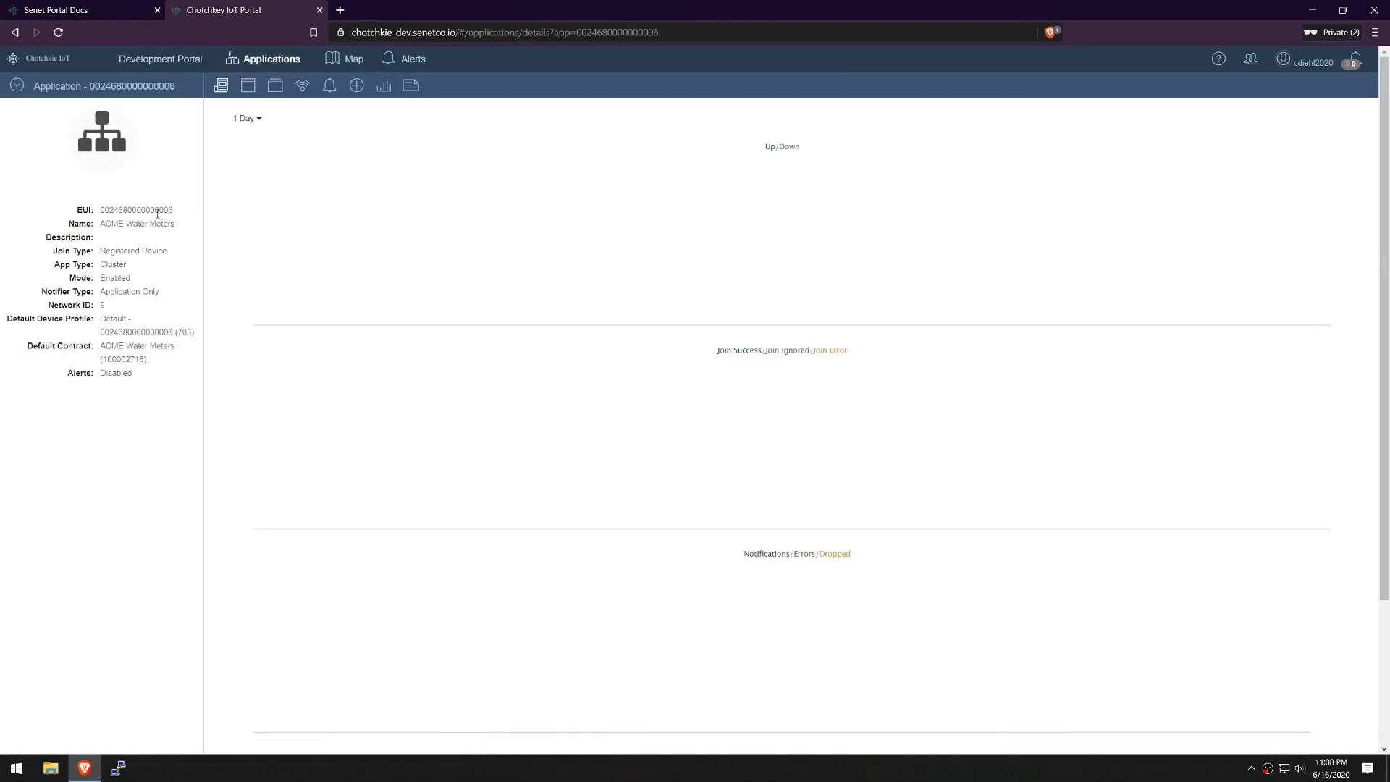
pyautogui.doubleClick(158, 211)
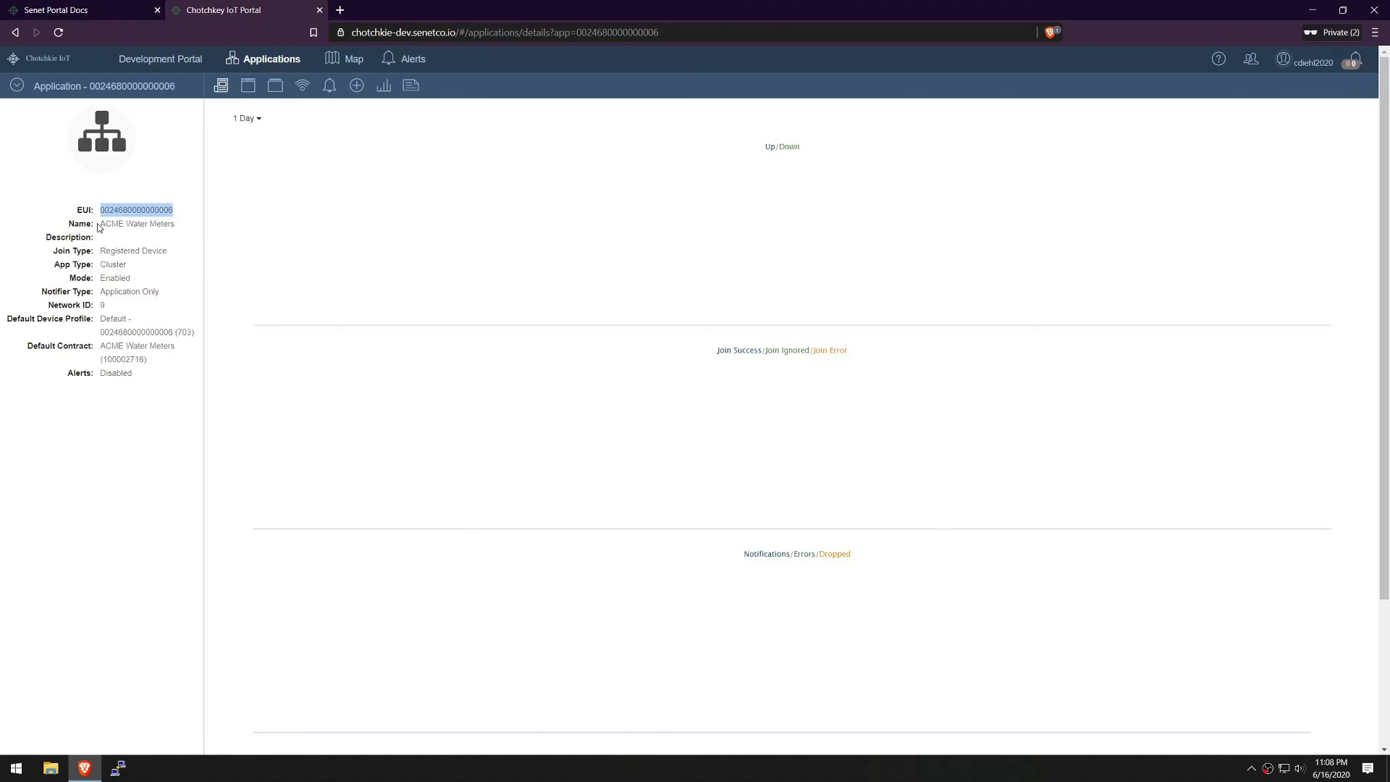
pyautogui.moveTo(100, 227); pyautogui.dragTo(176, 229)
pyautogui.click(168, 284)
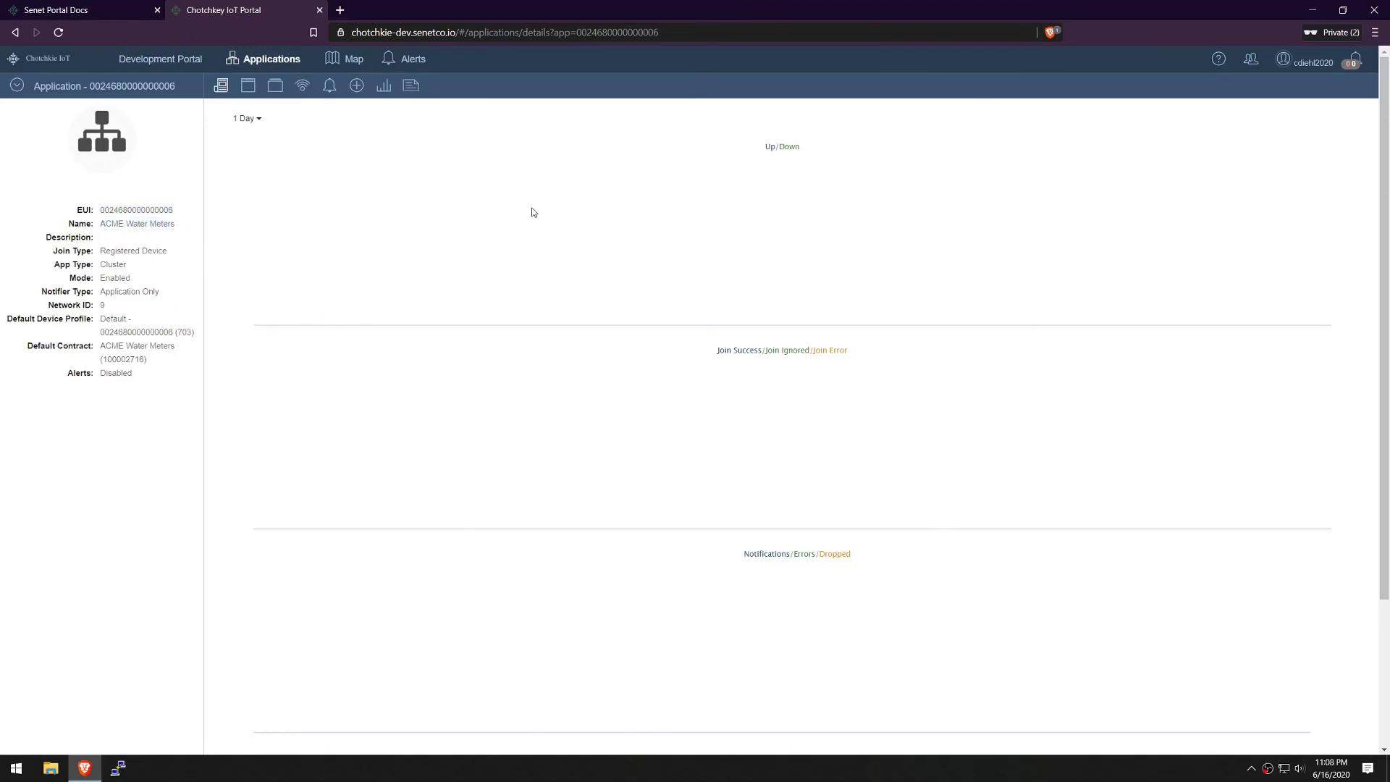
pyautogui.scroll(-1, 535, 210)
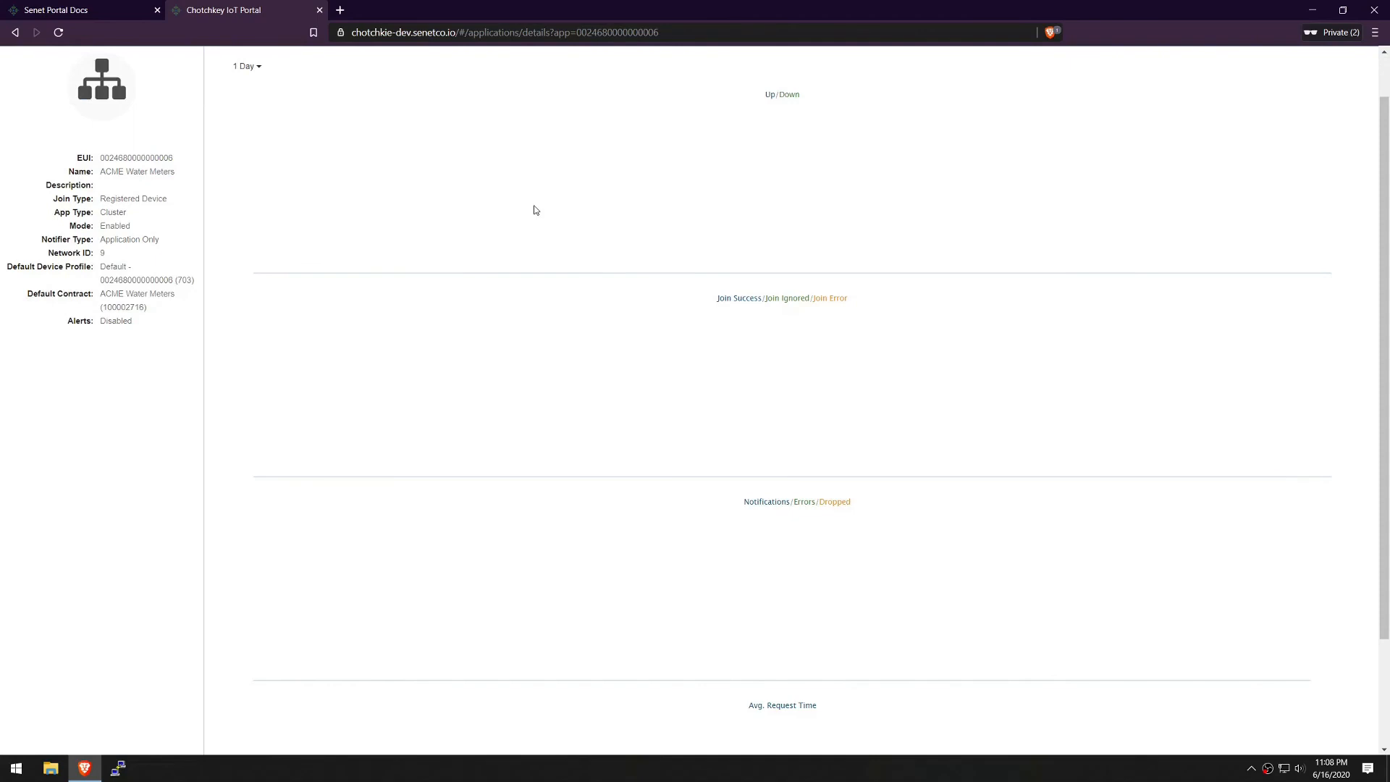